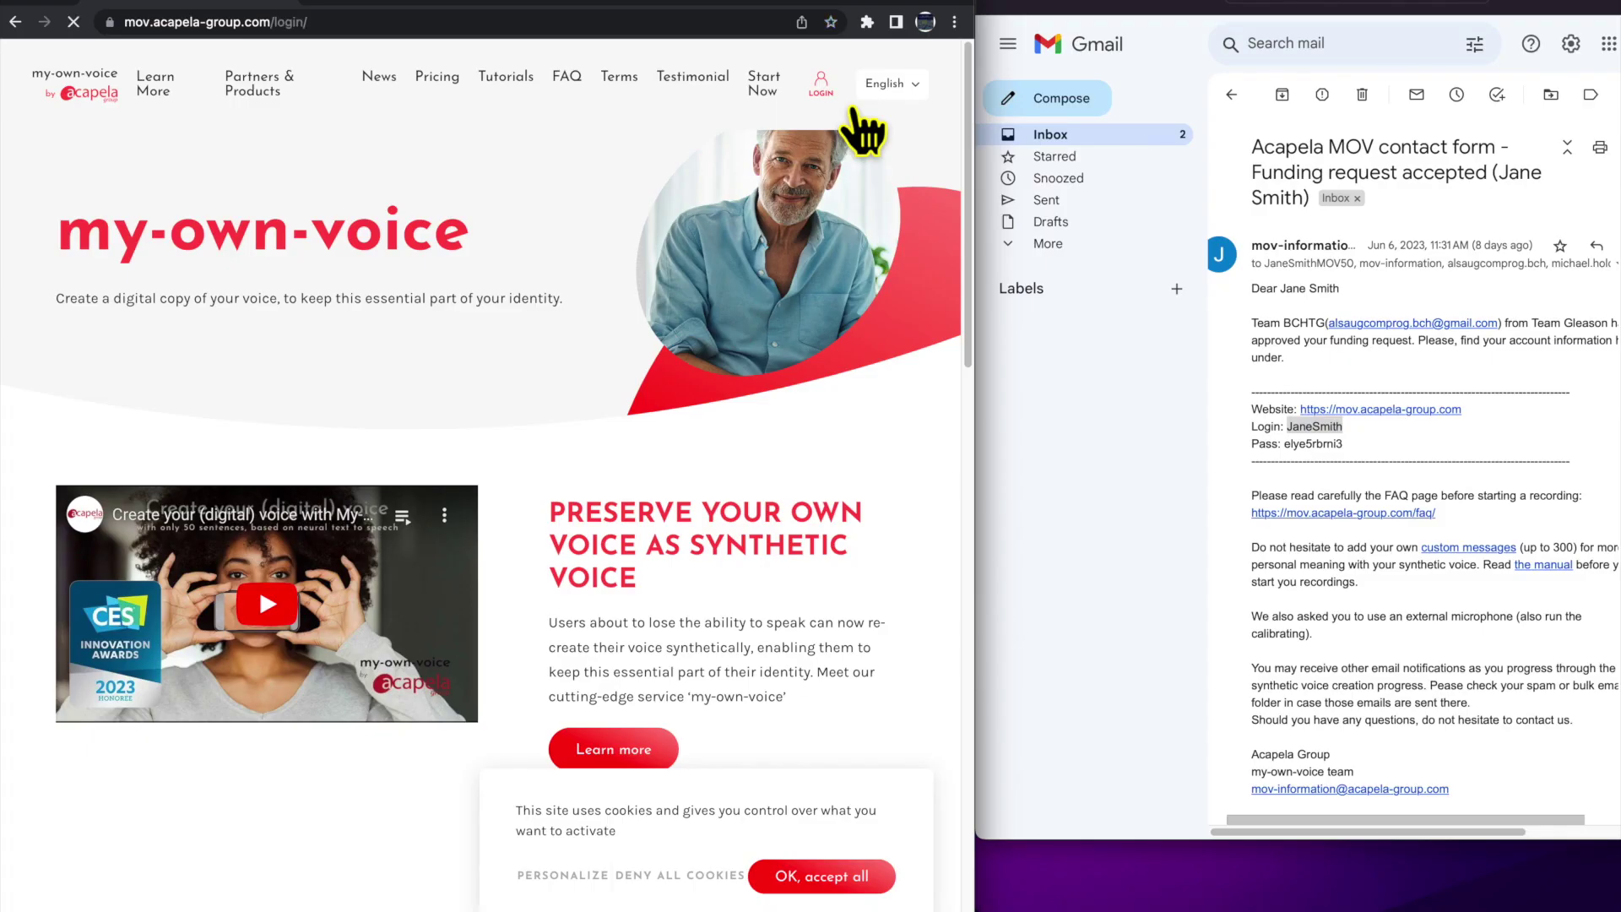
# Step: Copy the username from the approval email into the login page's Username field
pyautogui.click(840, 100)
pyautogui.doubleClick(1332, 429)
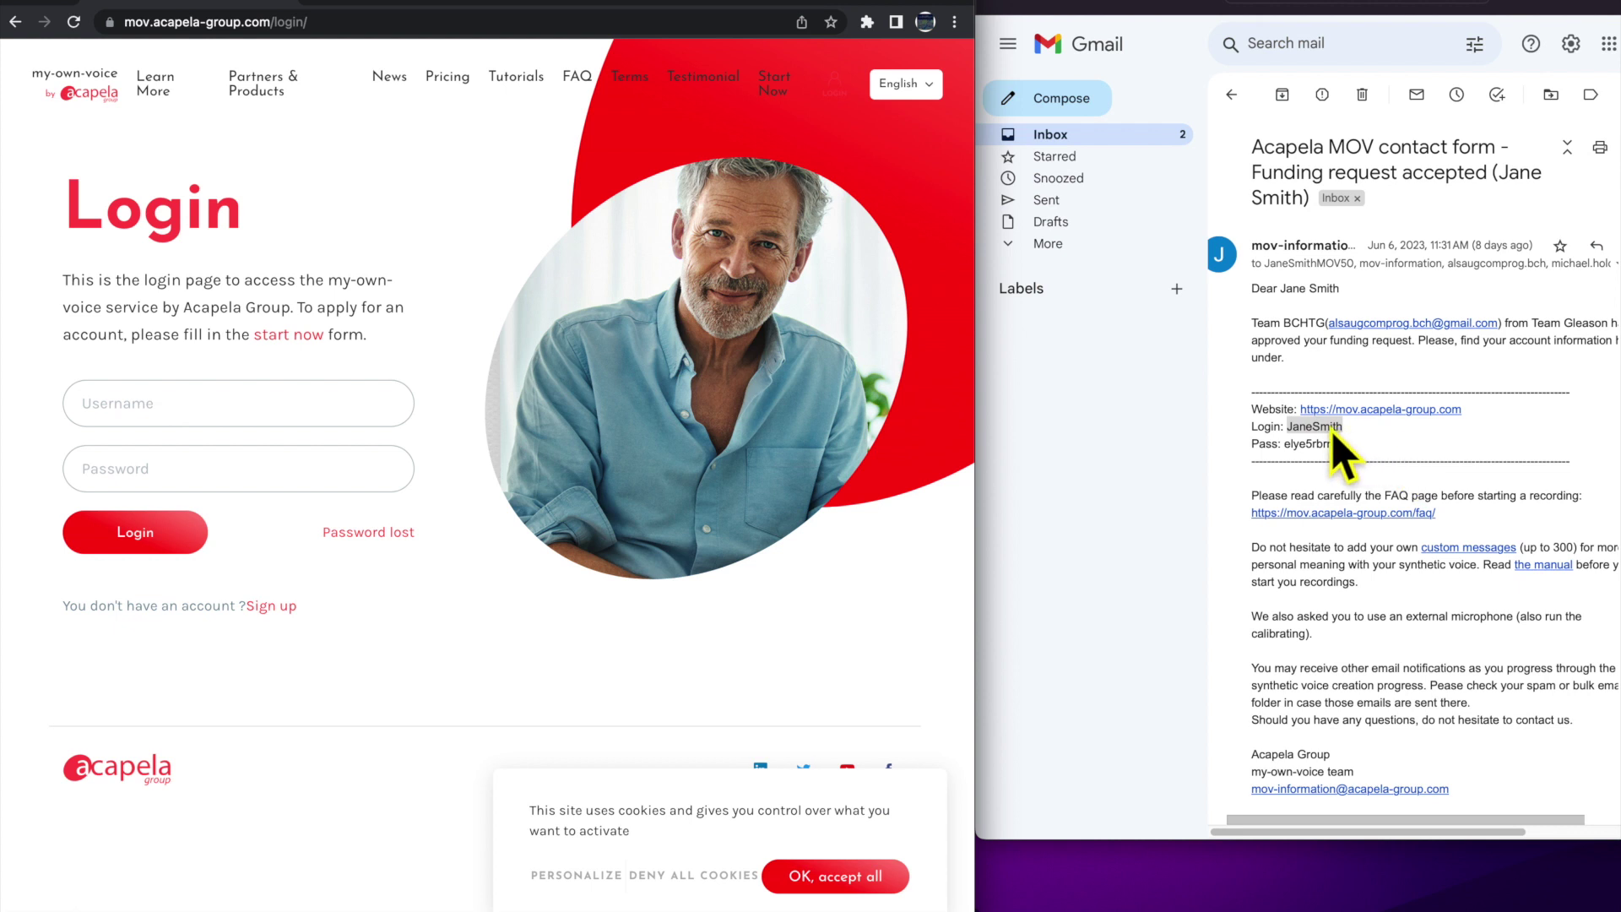
pyautogui.rightClick(1334, 433)
pyautogui.press('Escape')
pyautogui.rightClick(1339, 441)
pyautogui.click(1351, 504)
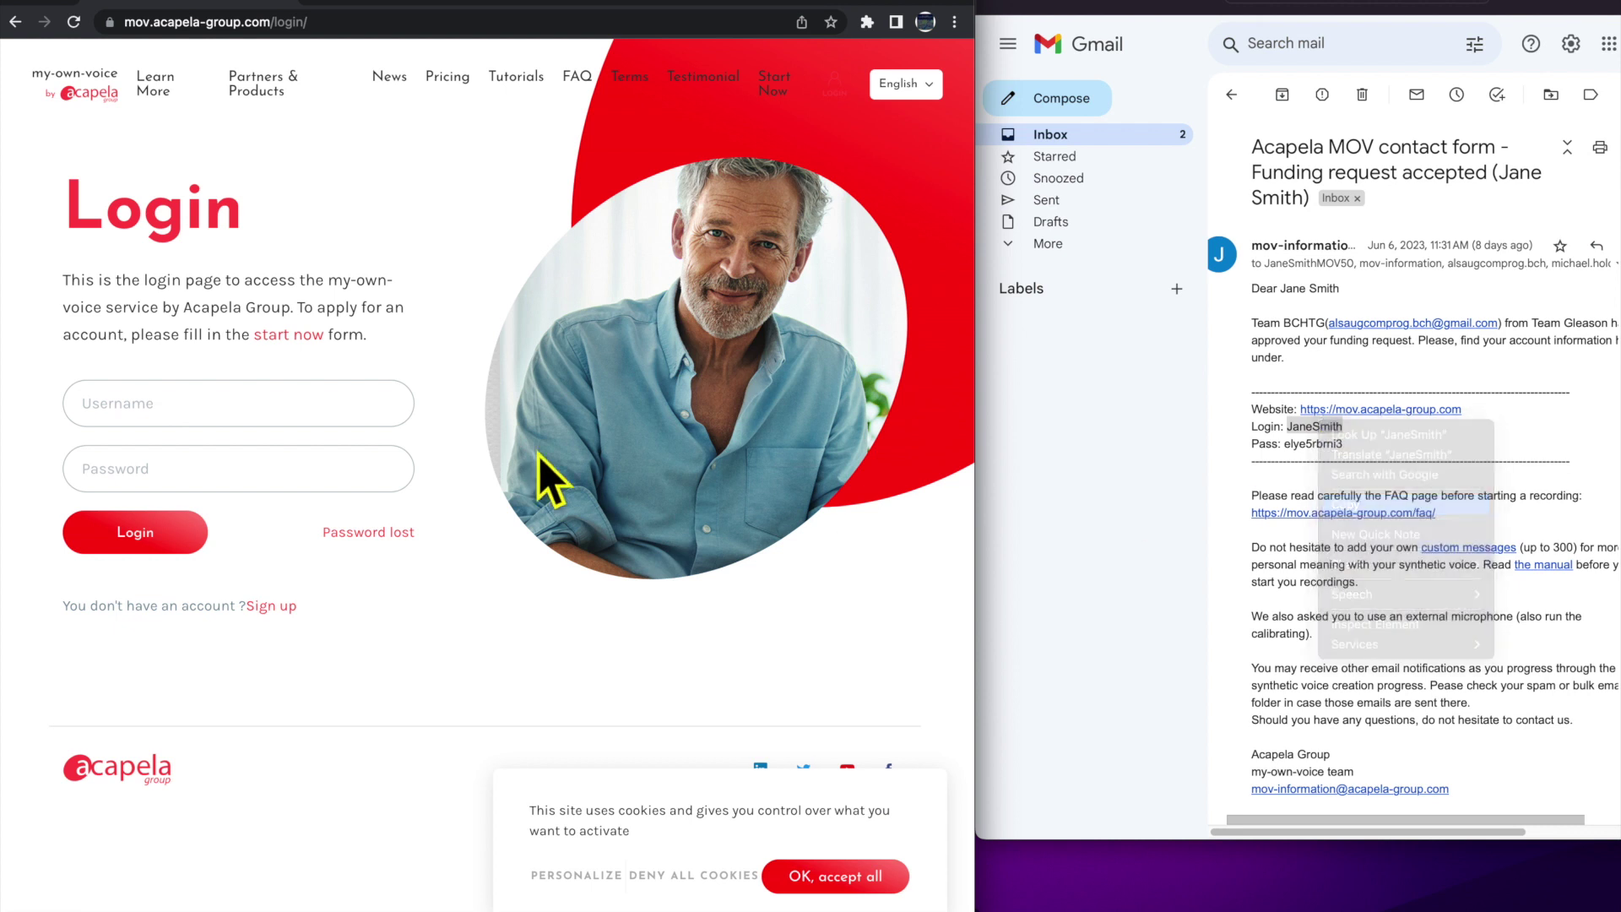
pyautogui.click(213, 422)
pyautogui.rightClick(215, 432)
pyautogui.click(260, 549)
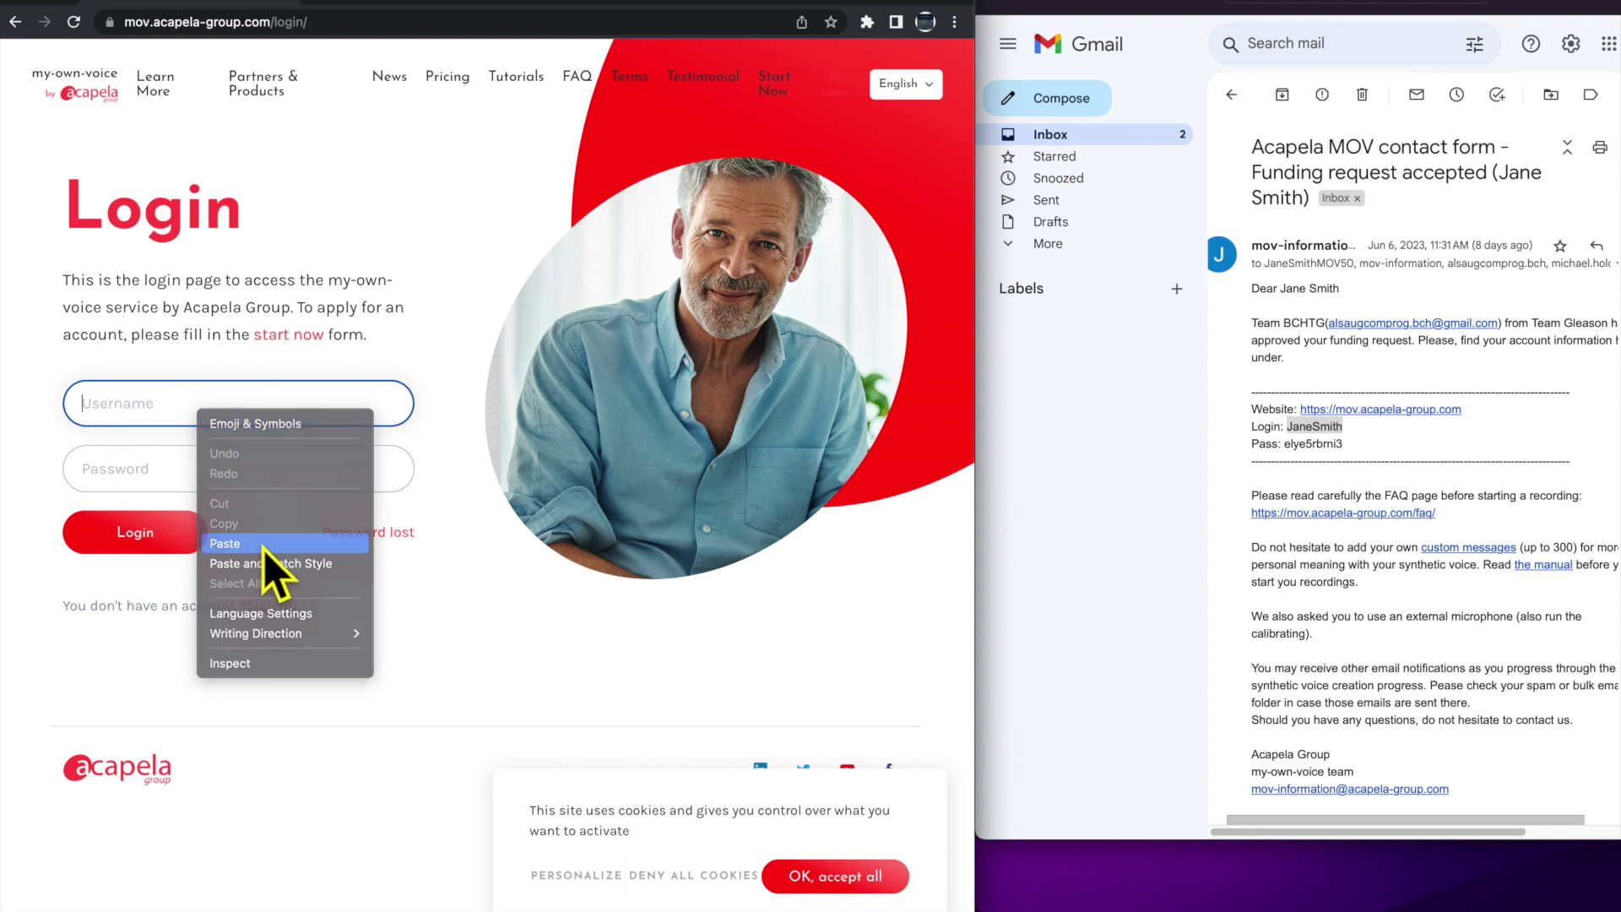
# Step: Copy the emailed password into the Password field and log in
pyautogui.click(1345, 448)
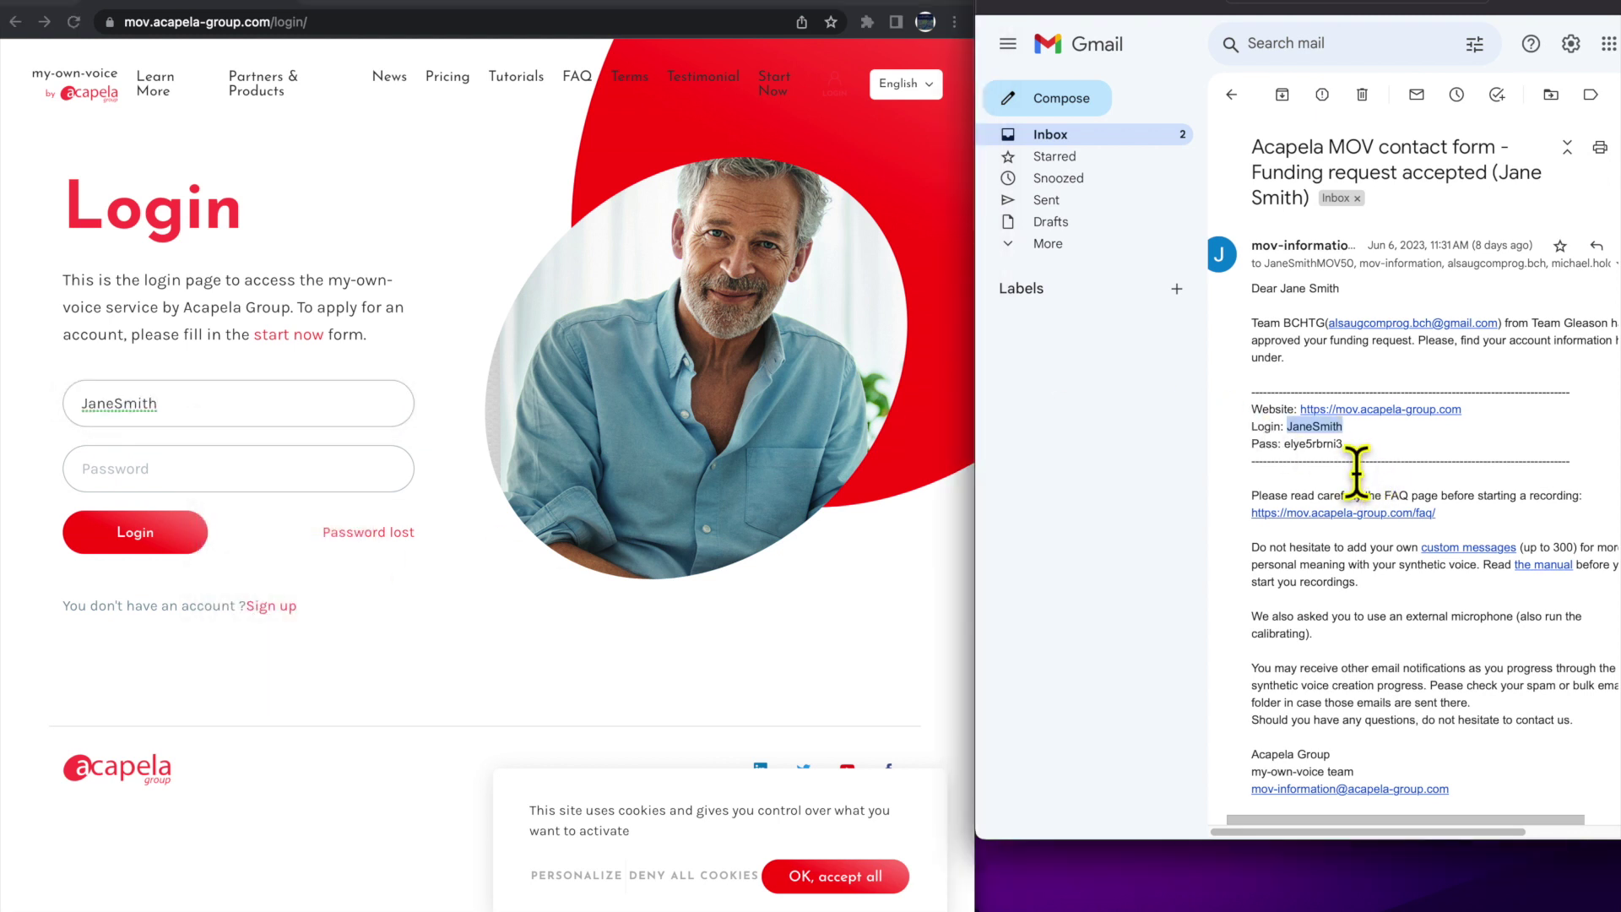
pyautogui.moveTo(1322, 440); pyautogui.dragTo(1339, 468)
pyautogui.doubleClick(1313, 441)
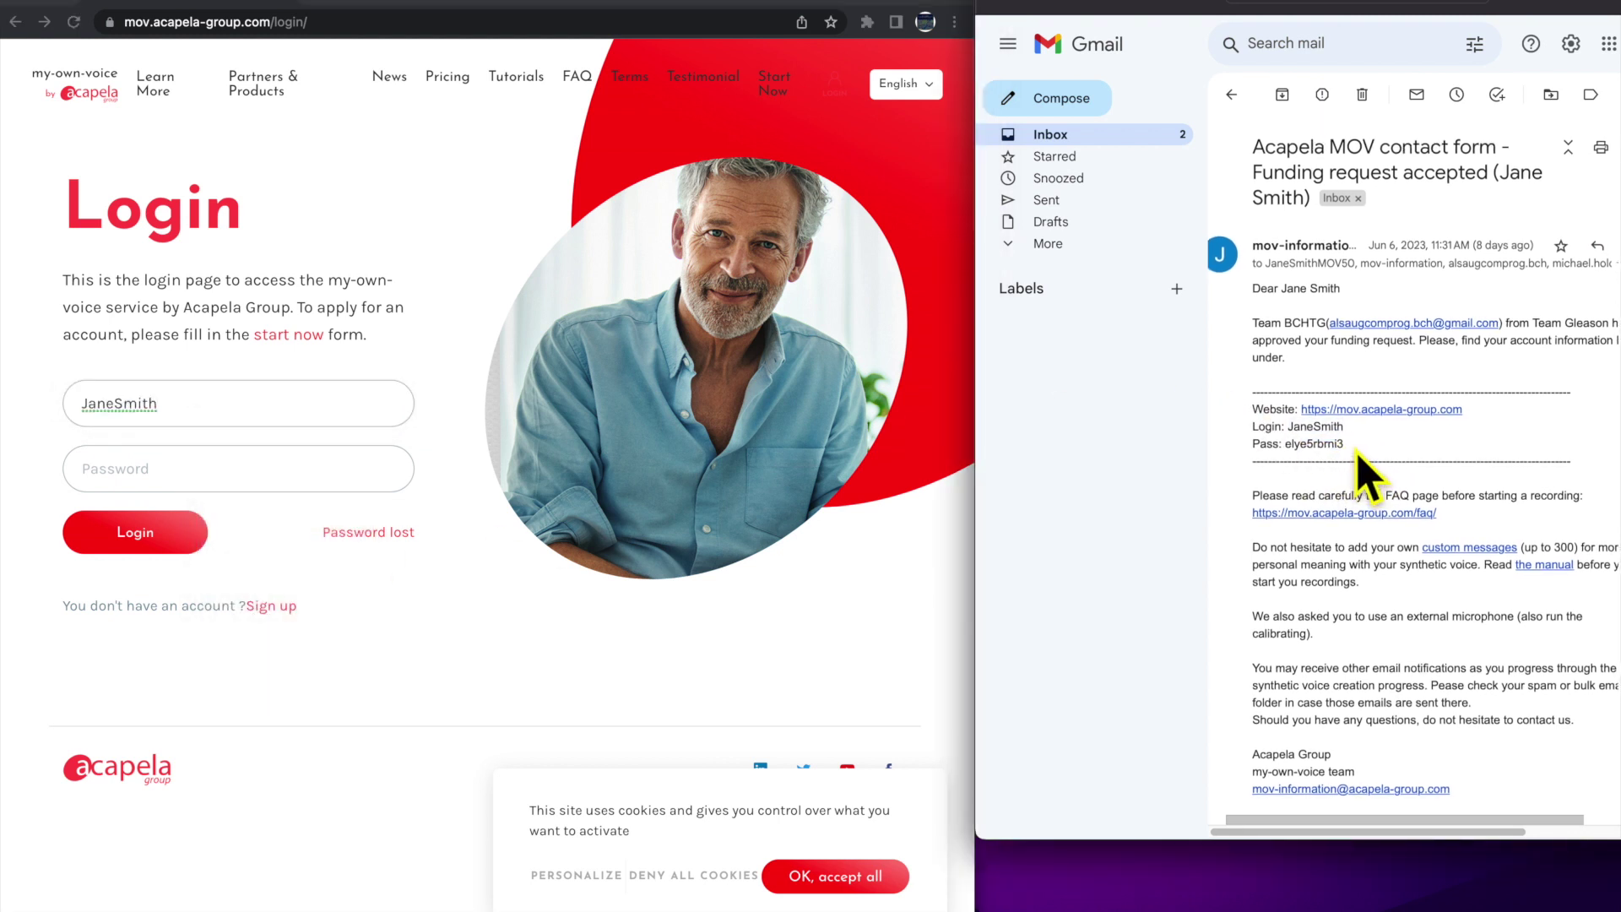
pyautogui.click(1363, 473)
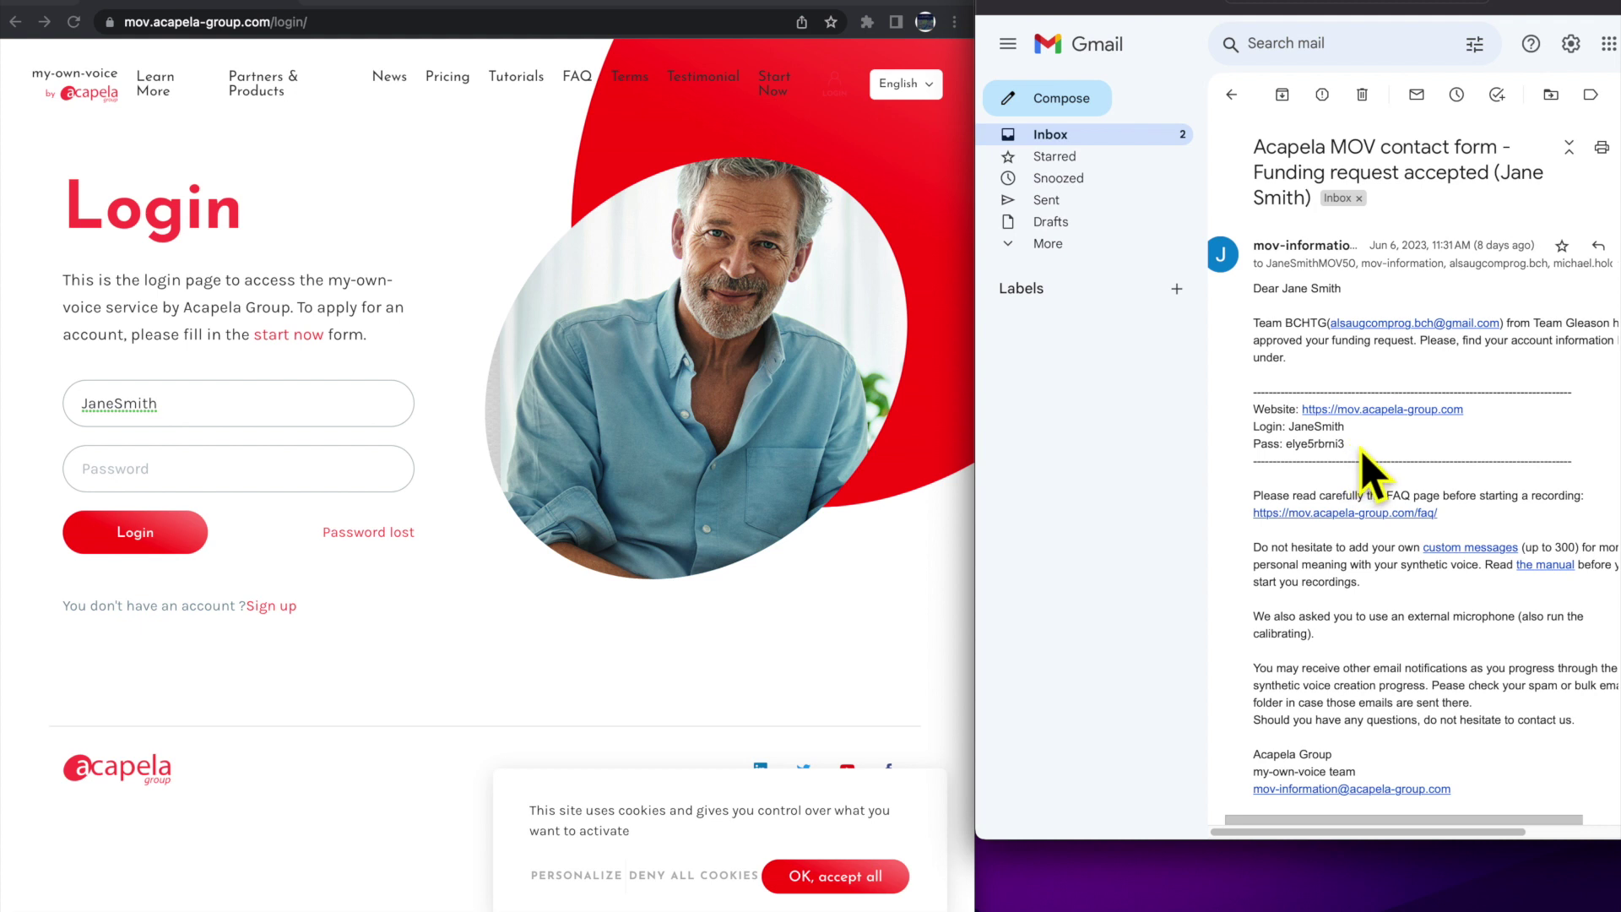
pyautogui.doubleClick(1319, 470)
pyautogui.rightClick(1316, 443)
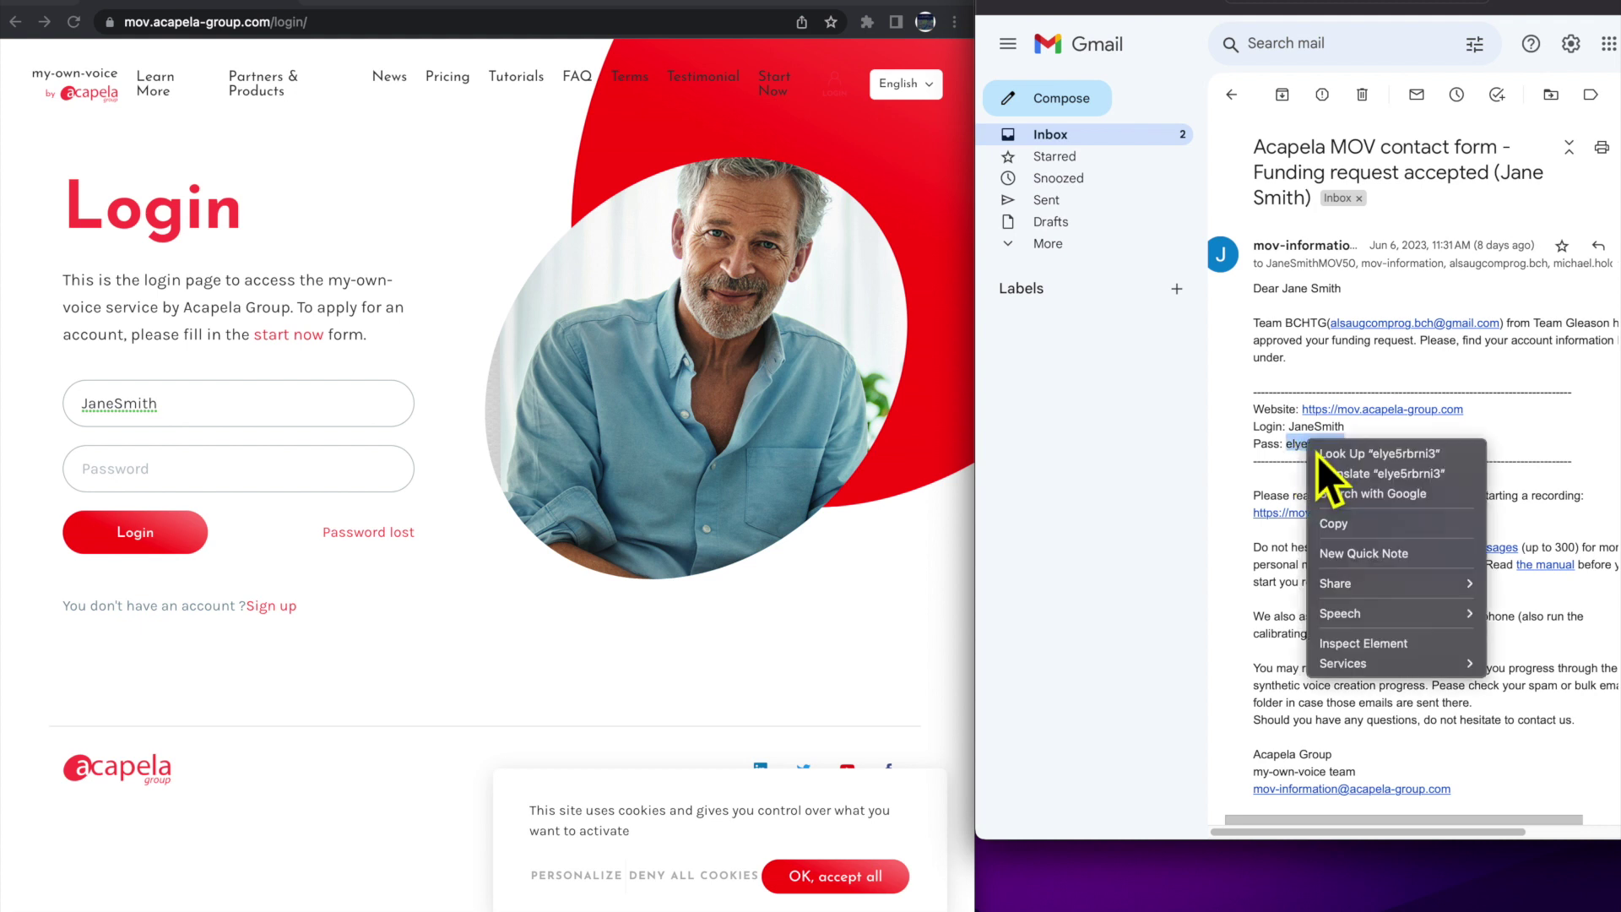
pyautogui.click(1317, 522)
pyautogui.click(202, 472)
pyautogui.rightClick(196, 466)
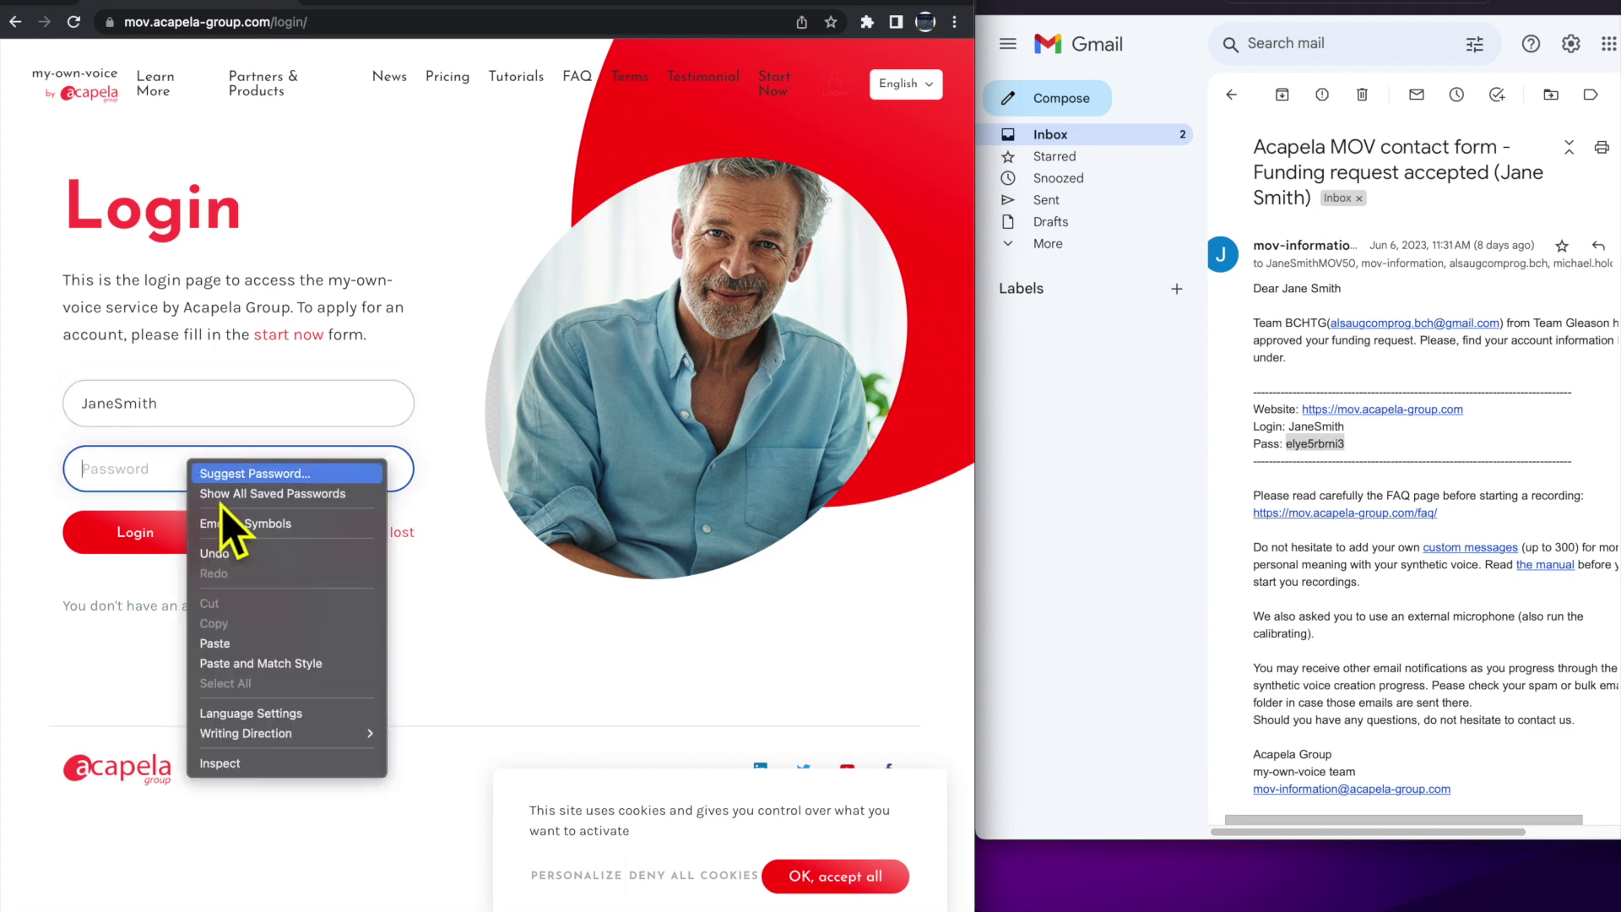
pyautogui.click(259, 641)
pyautogui.click(118, 540)
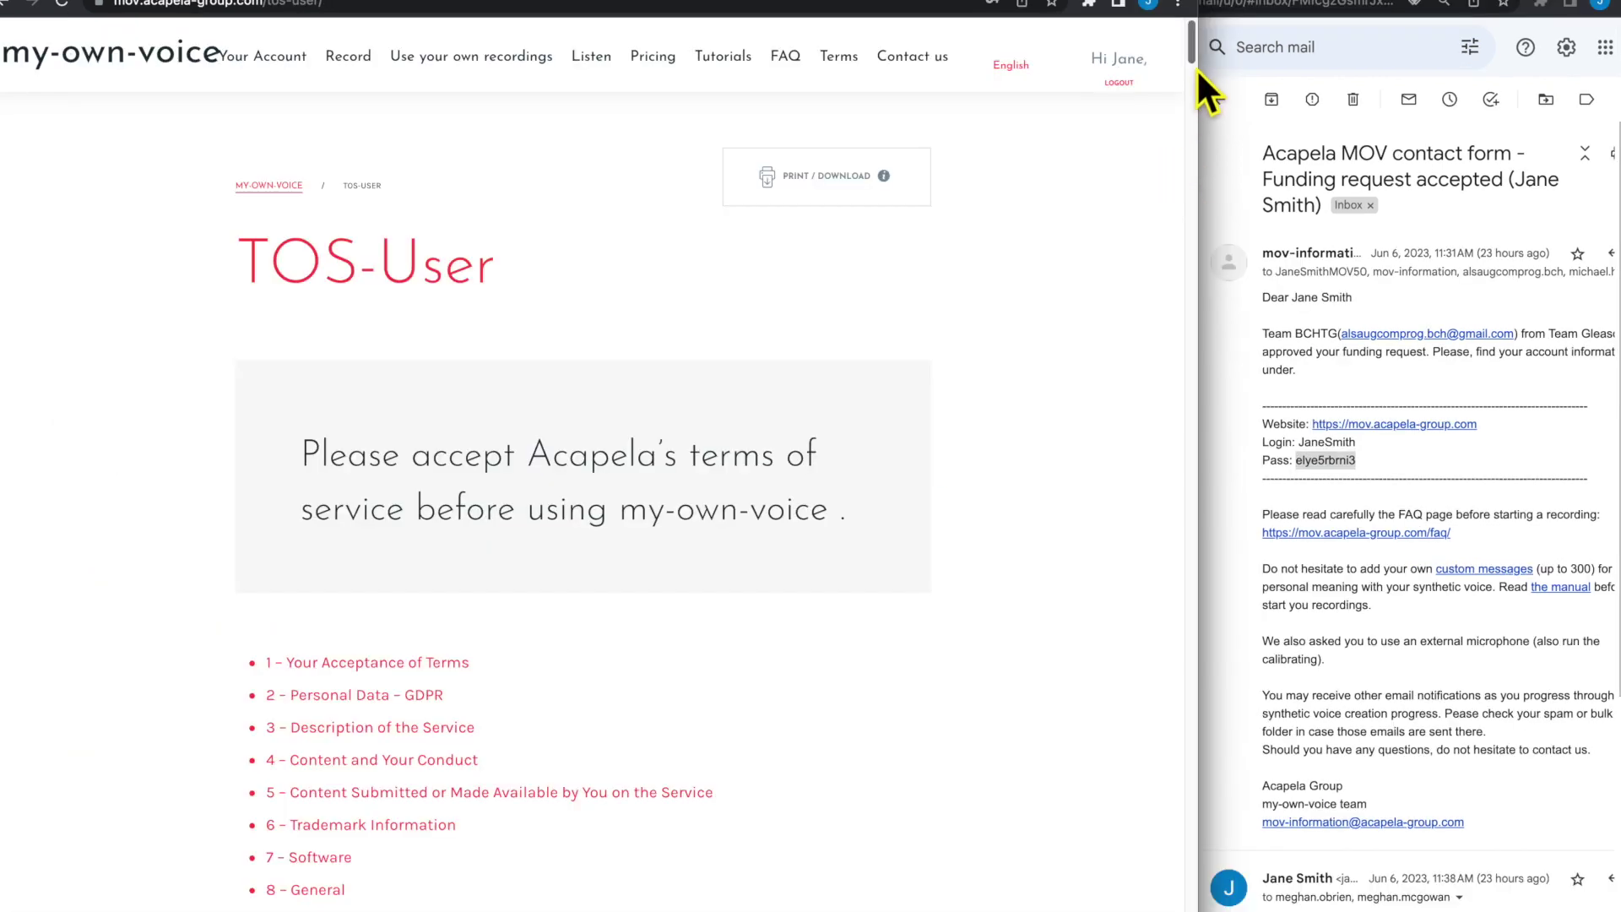
# Step: Scroll to the bottom of the TOS-User page to reach the agreement checkbox and Confirm button
pyautogui.moveTo(1197, 62); pyautogui.dragTo(1194, 911)
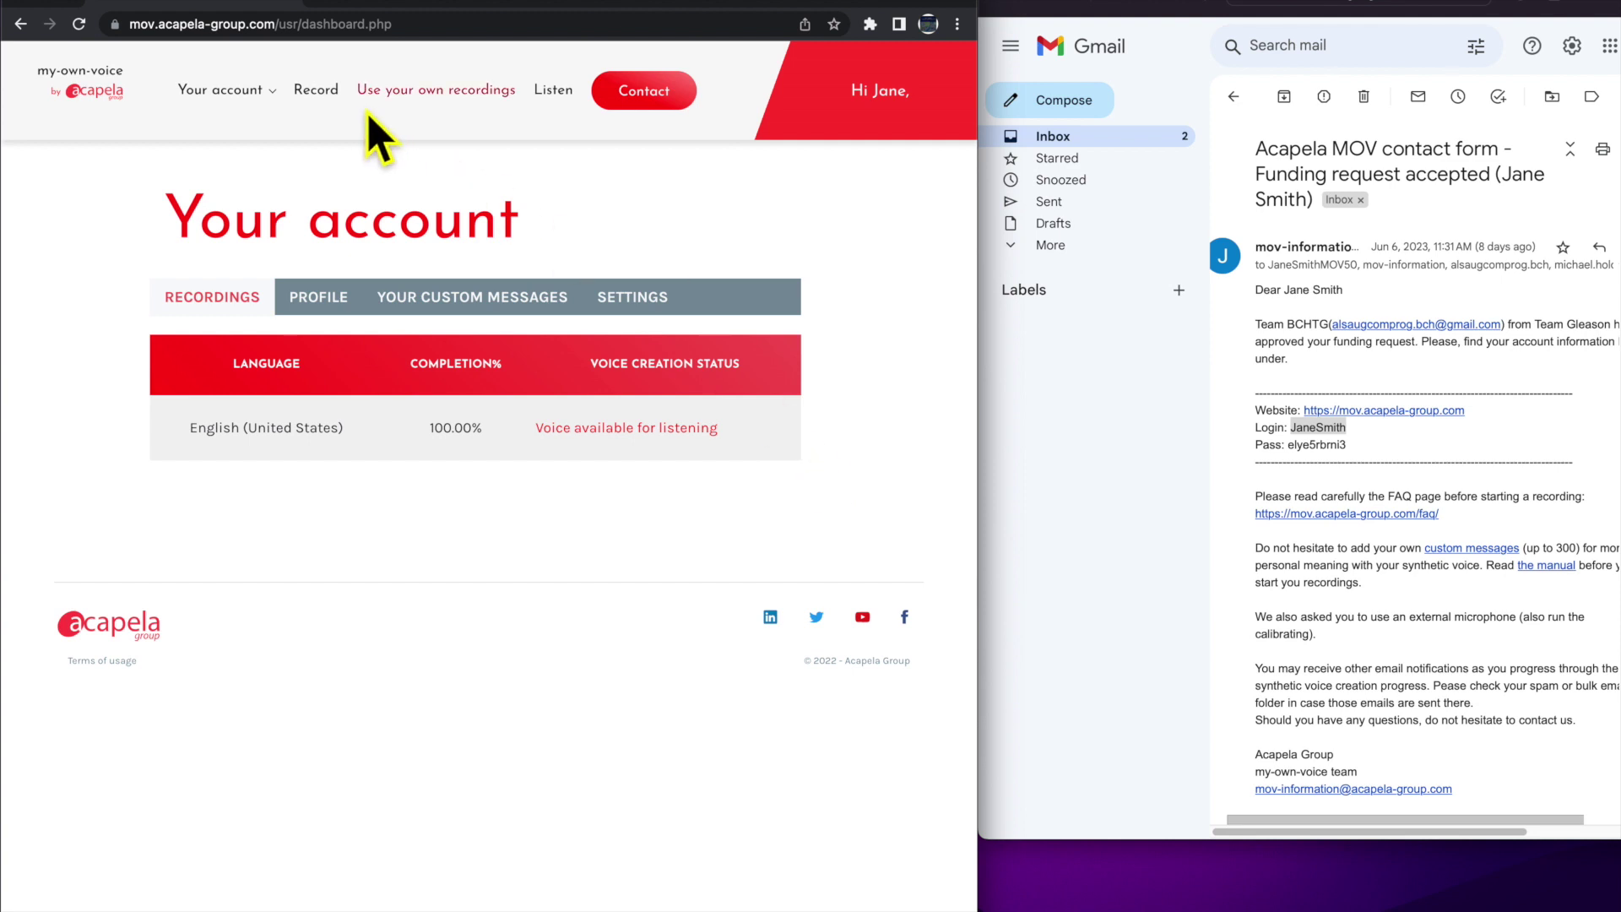
# Step: Launch the online recorder from the Record page and paste in the emailed username
pyautogui.click(338, 106)
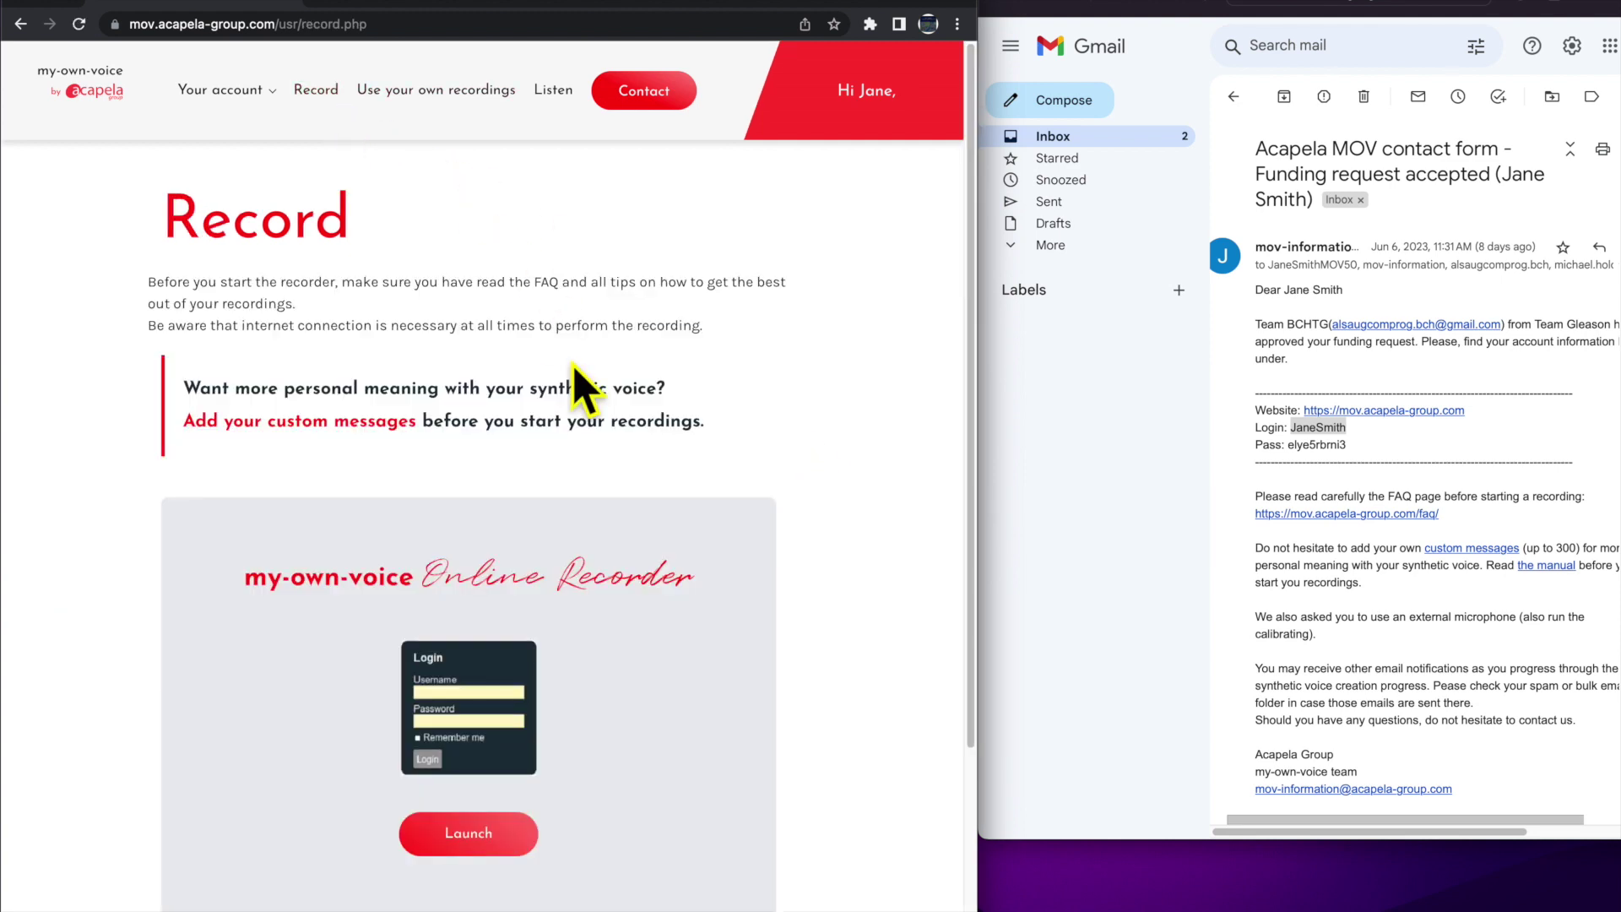
pyautogui.click(499, 852)
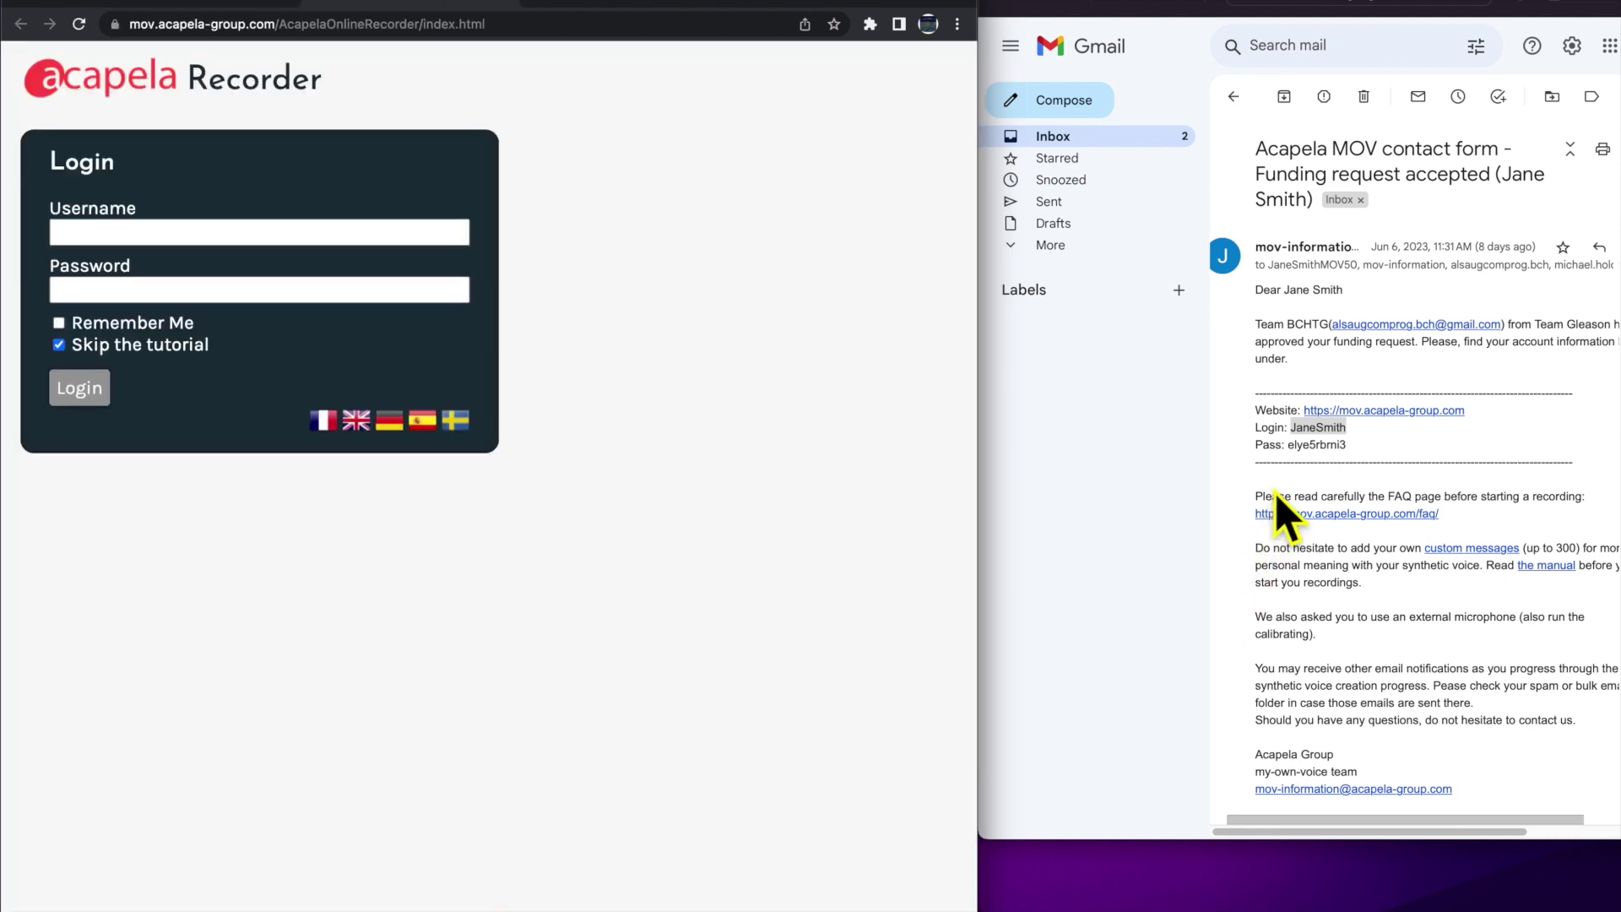
pyautogui.rightClick(1321, 427)
pyautogui.click(1384, 499)
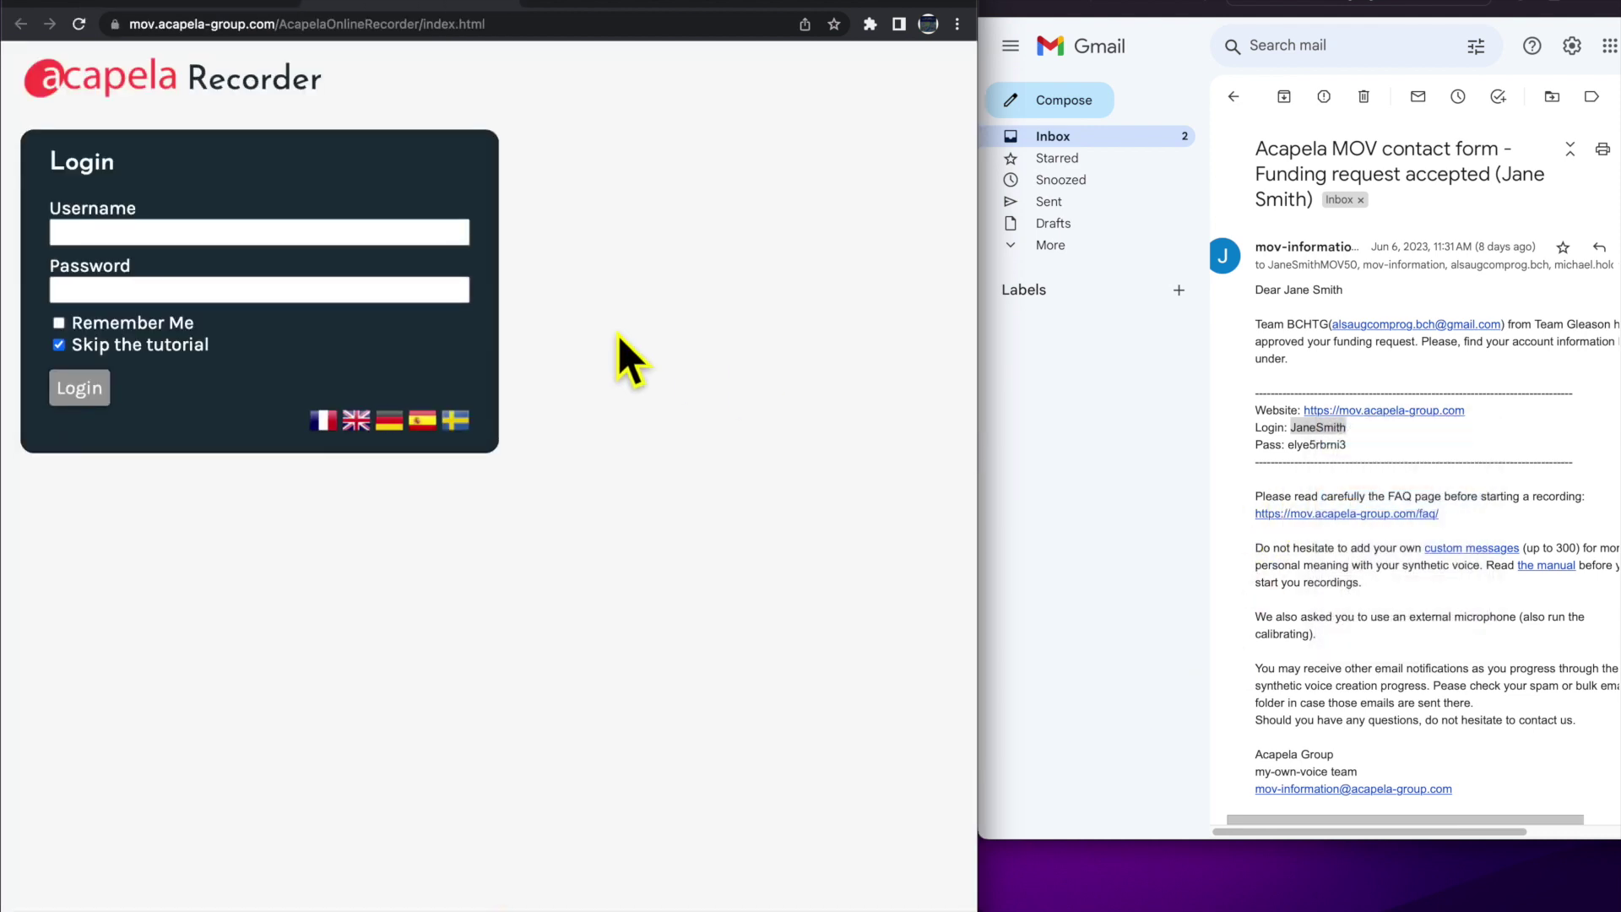
pyautogui.rightClick(291, 236)
pyautogui.click(352, 362)
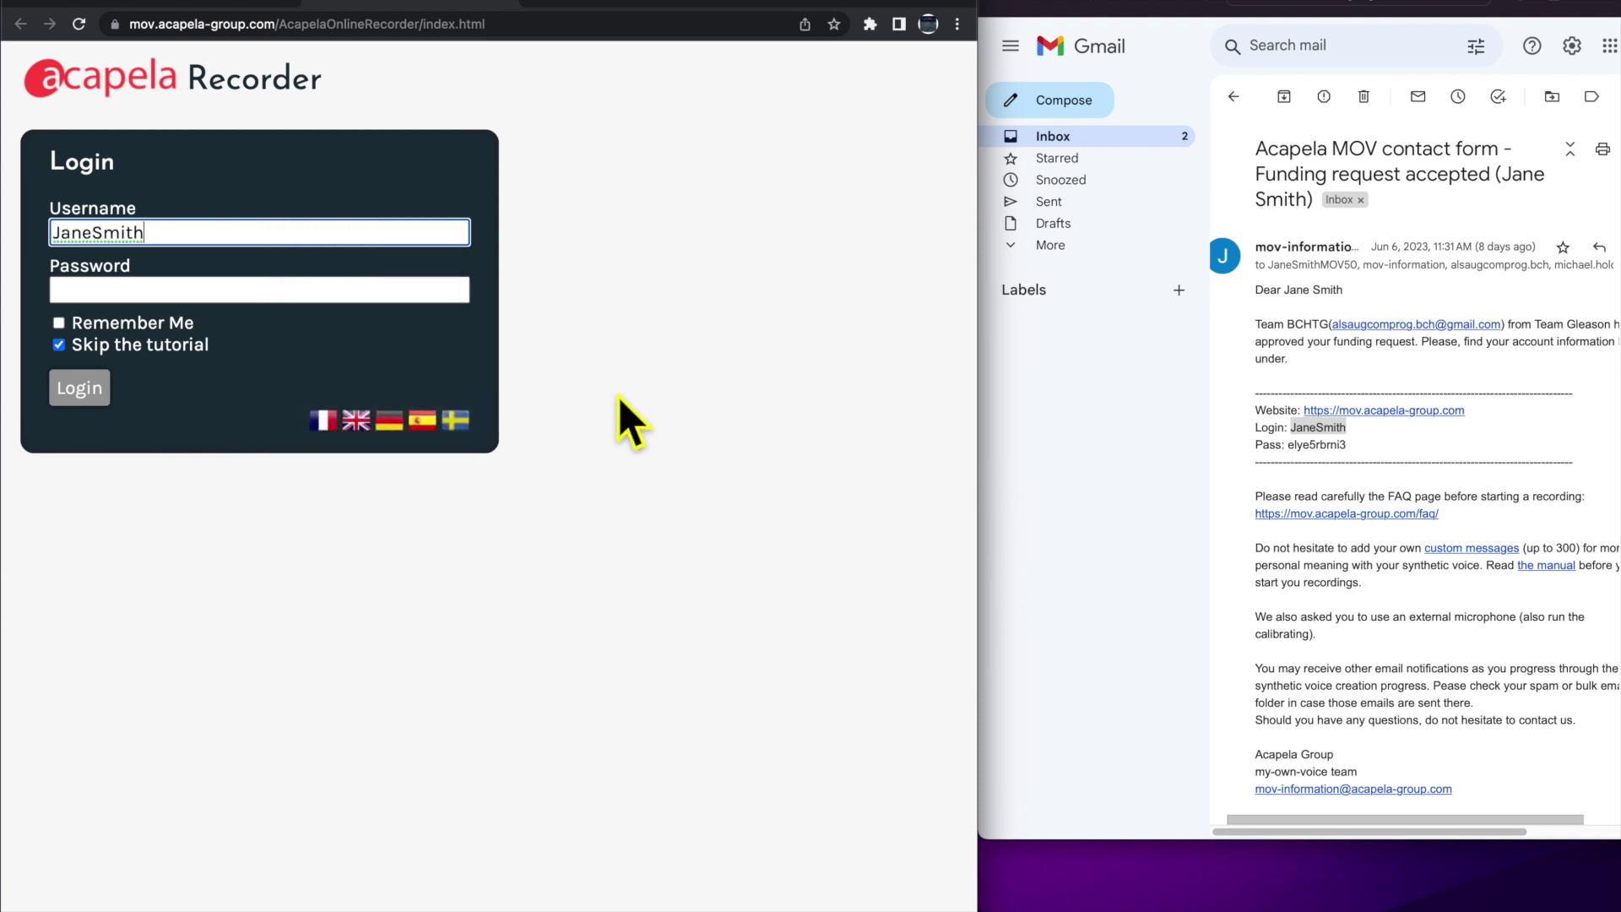
# Step: Paste the emailed password into the Recorder login and sign in
pyautogui.moveTo(1348, 463); pyautogui.dragTo(1303, 470)
pyautogui.rightClick(1321, 456)
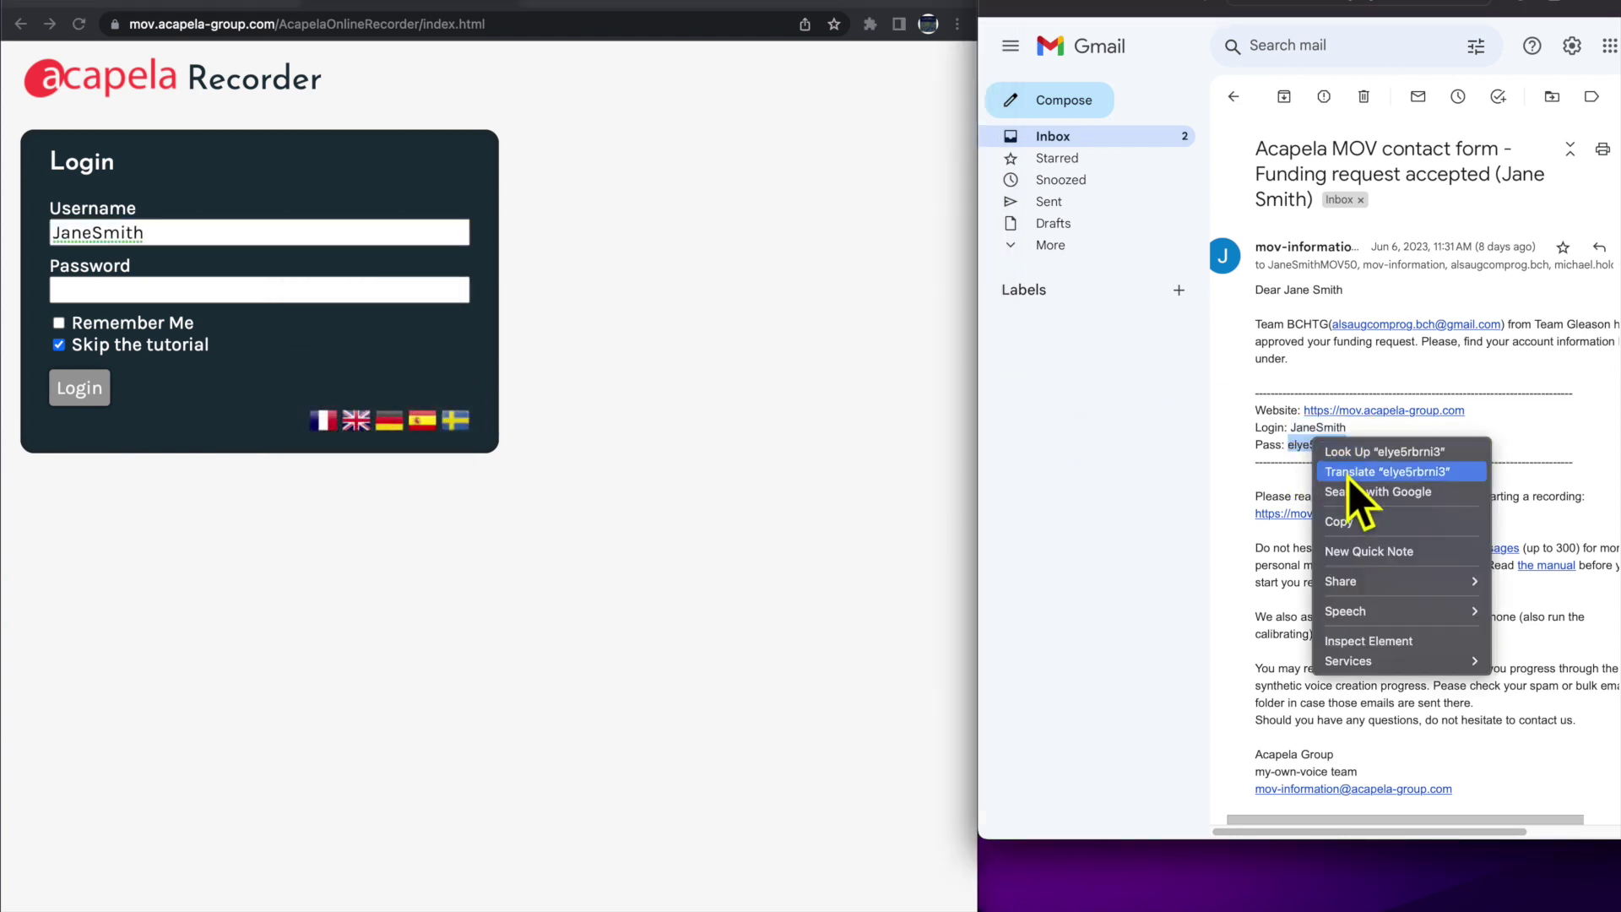
pyautogui.click(1364, 527)
pyautogui.rightClick(260, 290)
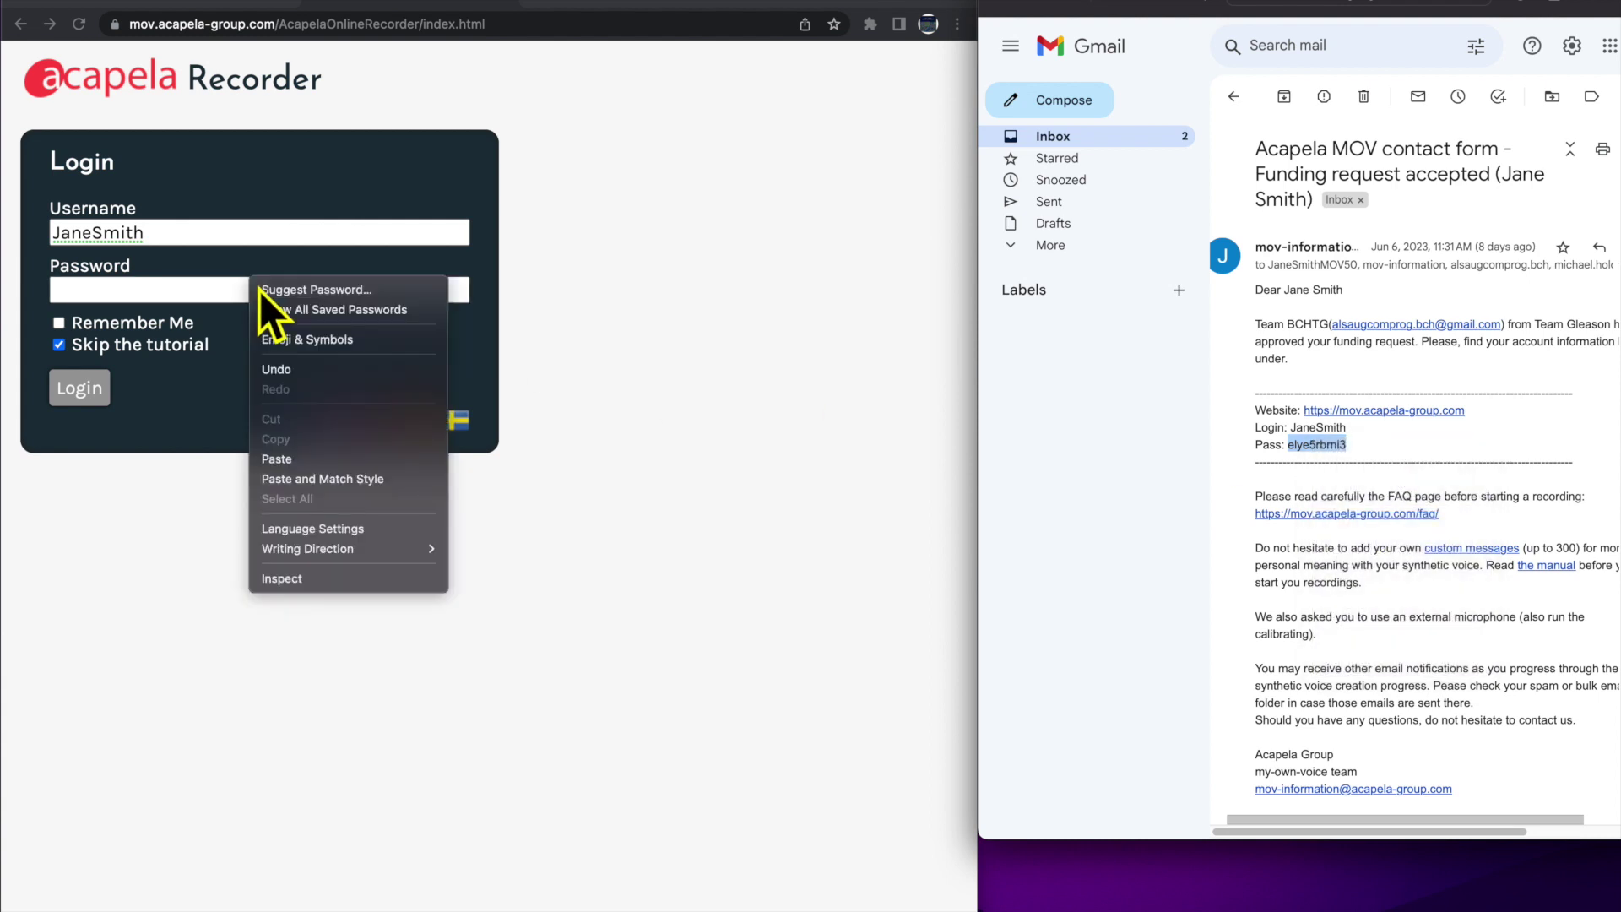
pyautogui.click(226, 296)
pyautogui.rightClick(228, 296)
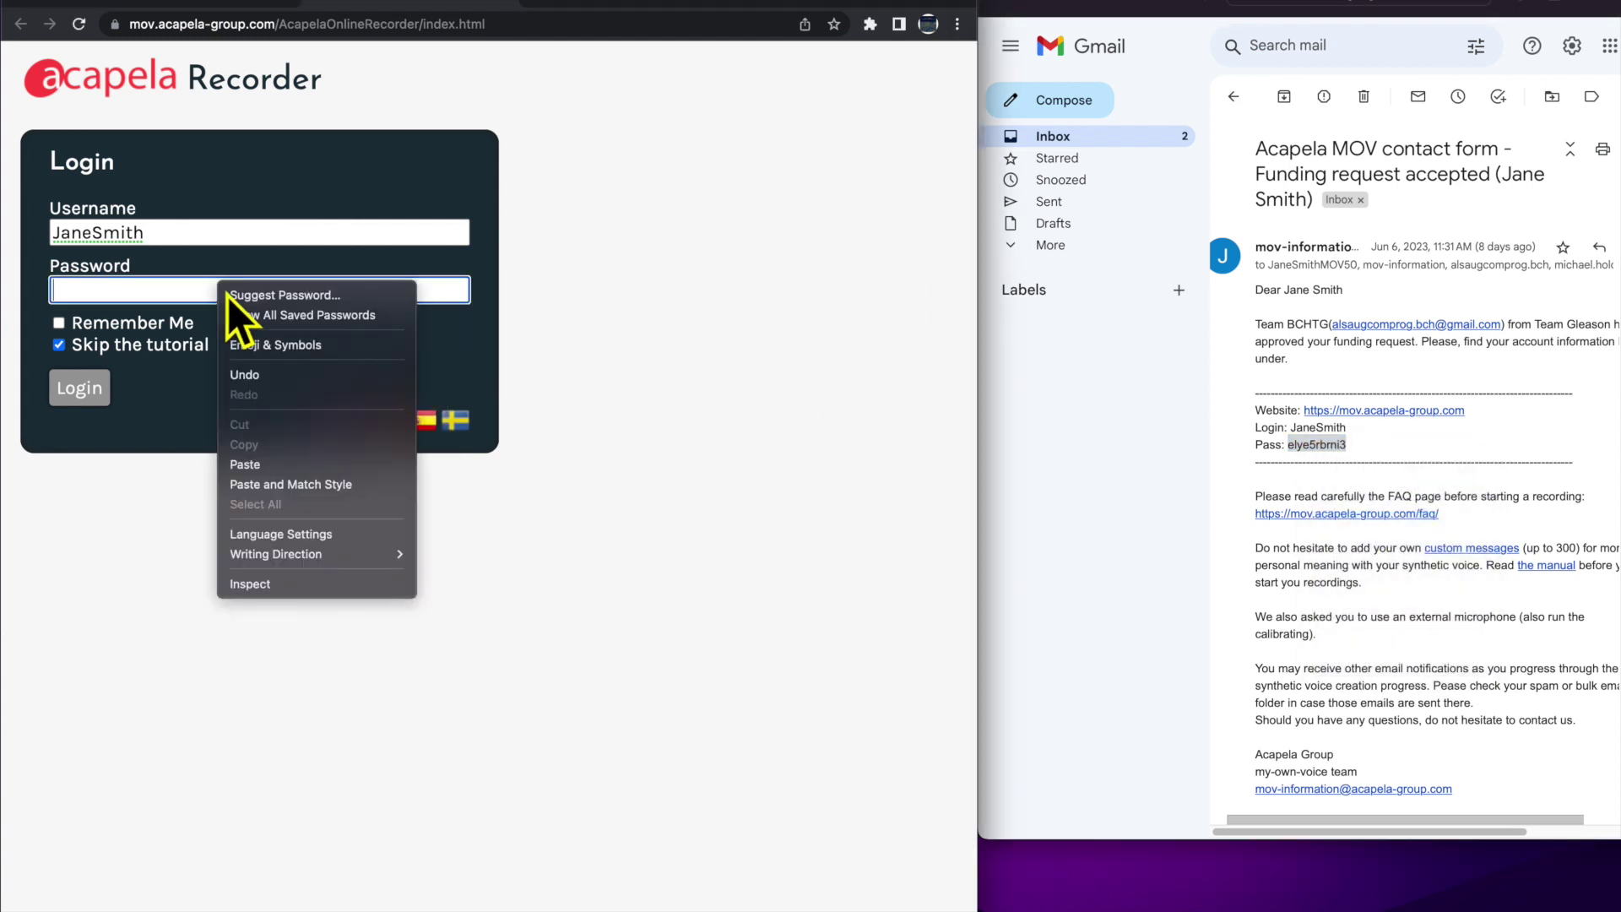
pyautogui.click(290, 468)
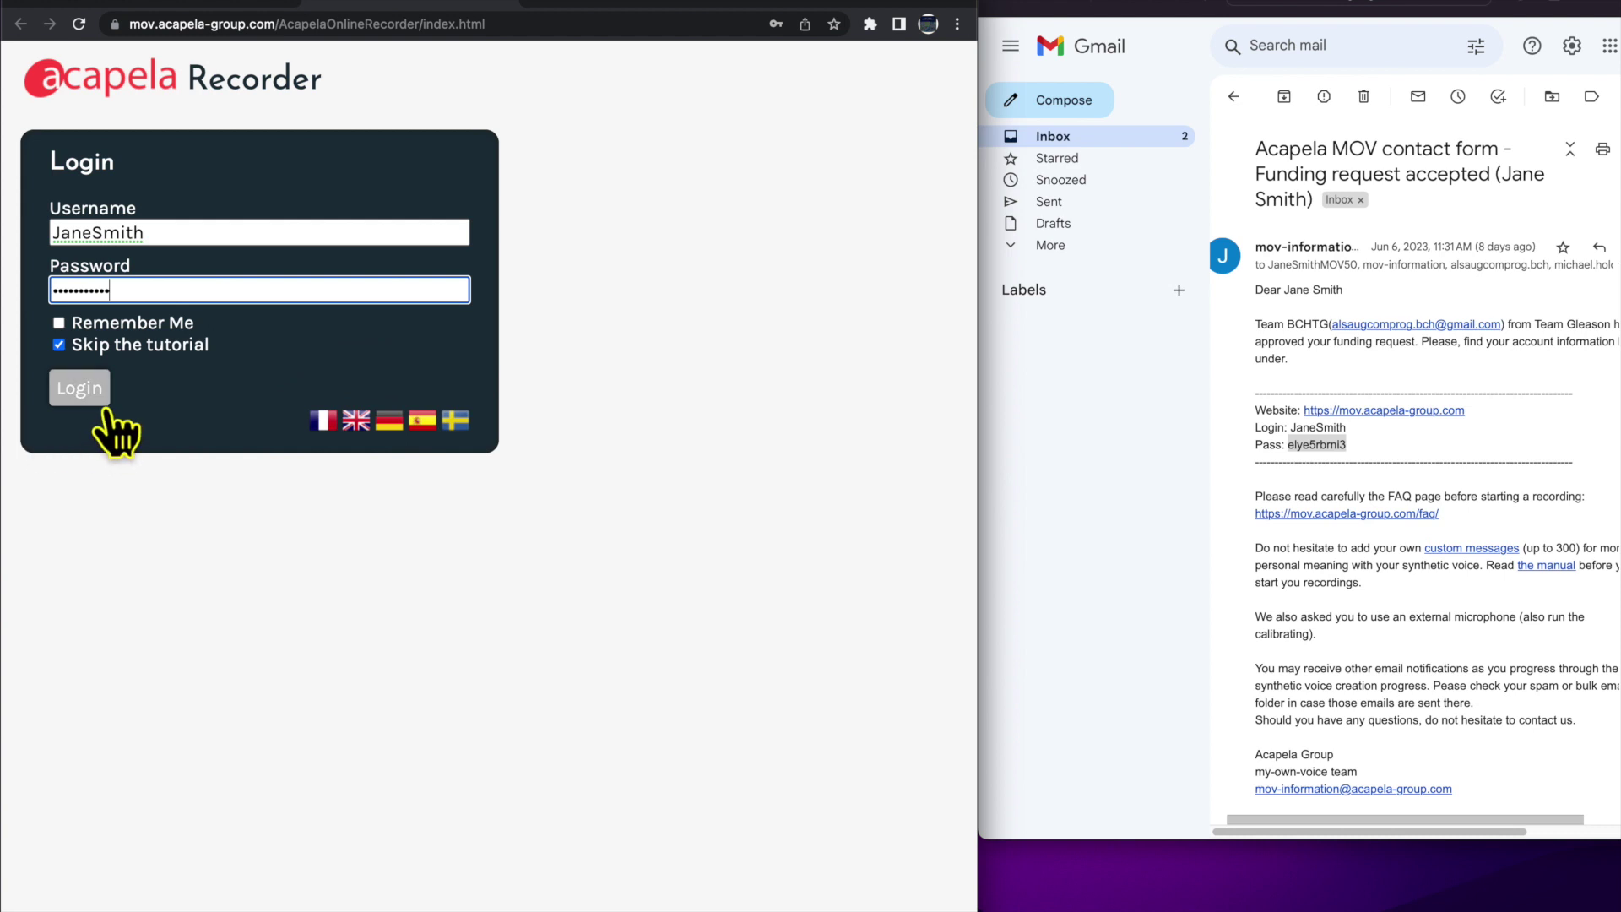
pyautogui.click(76, 389)
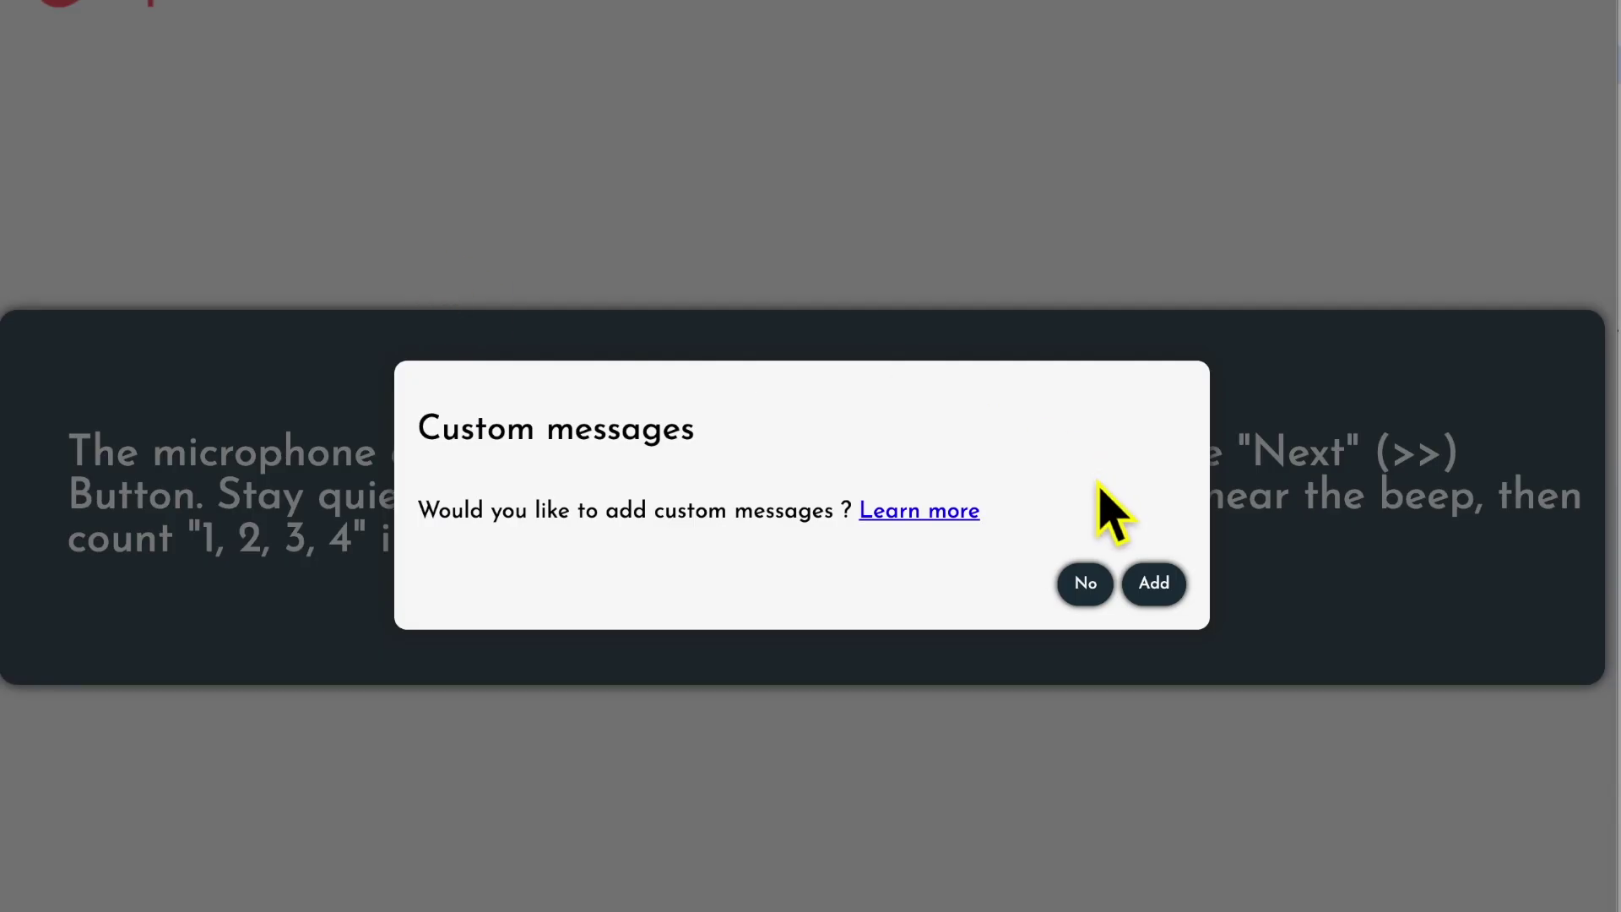
# Step: Decline custom messages and start the microphone calibration
pyautogui.click(1083, 586)
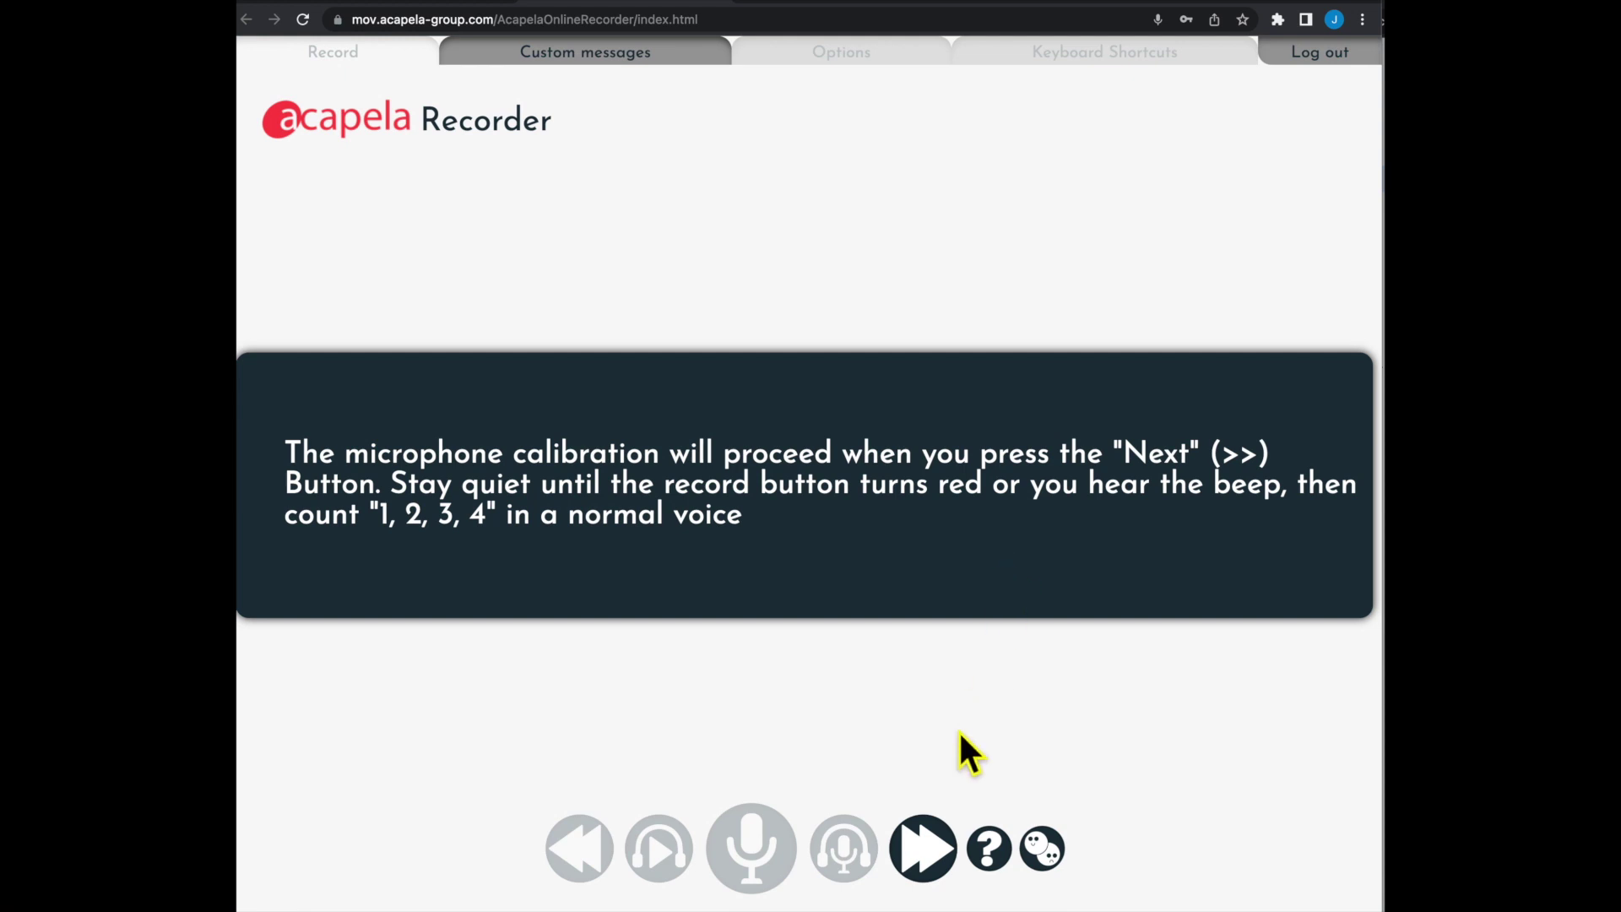
pyautogui.click(924, 847)
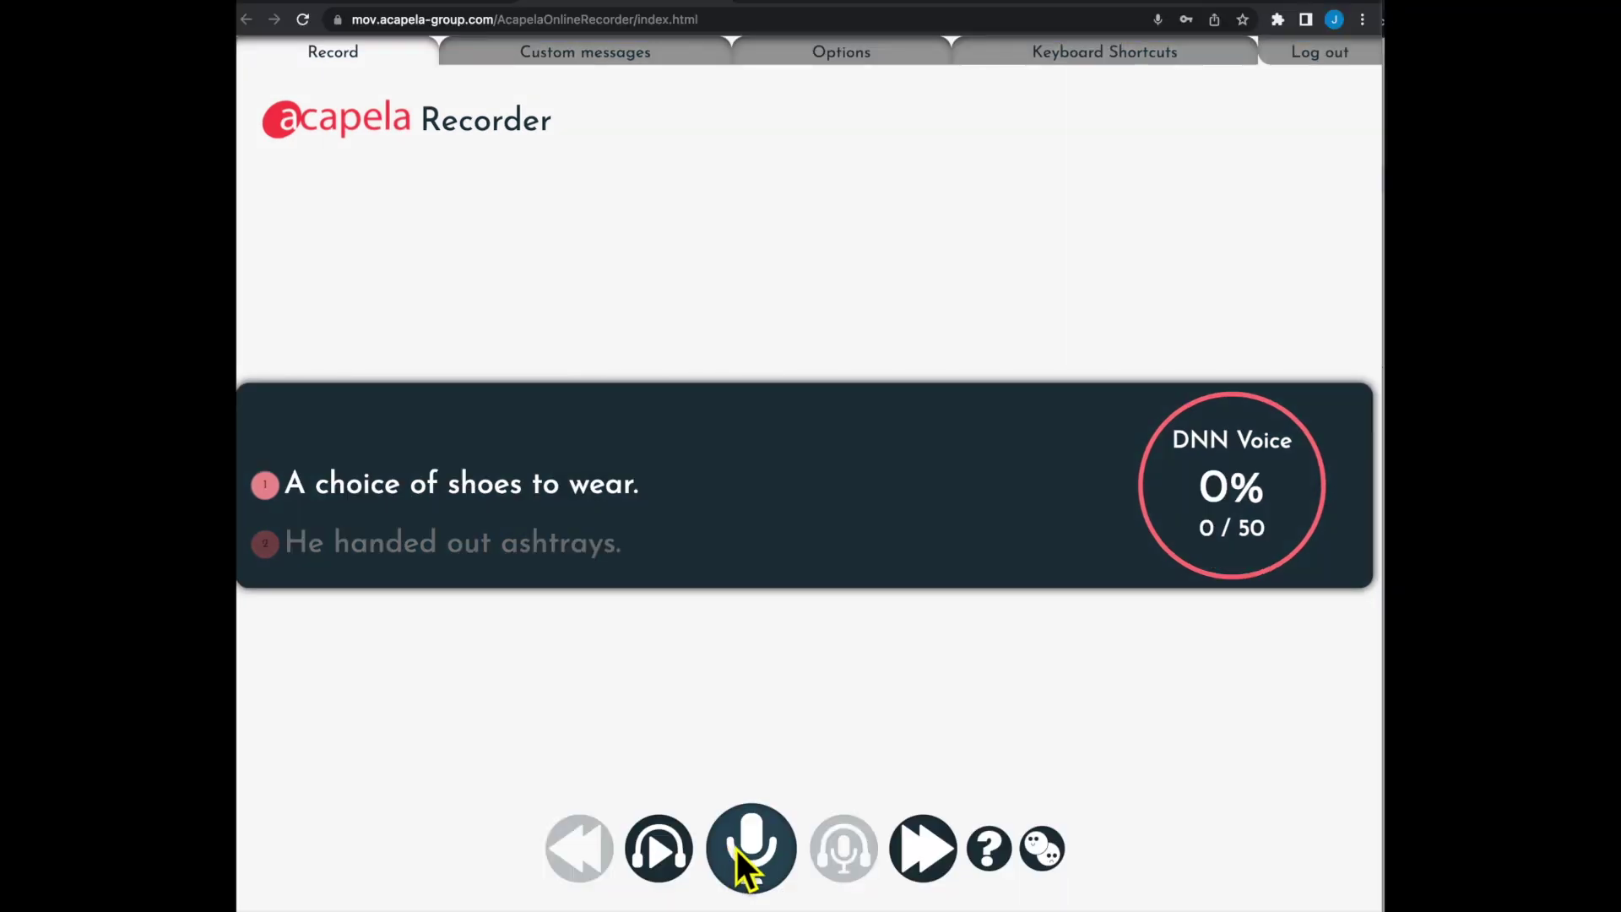
# Step: Record sentences 1 and 2, starting and stopping the mic for each
pyautogui.click(736, 849)
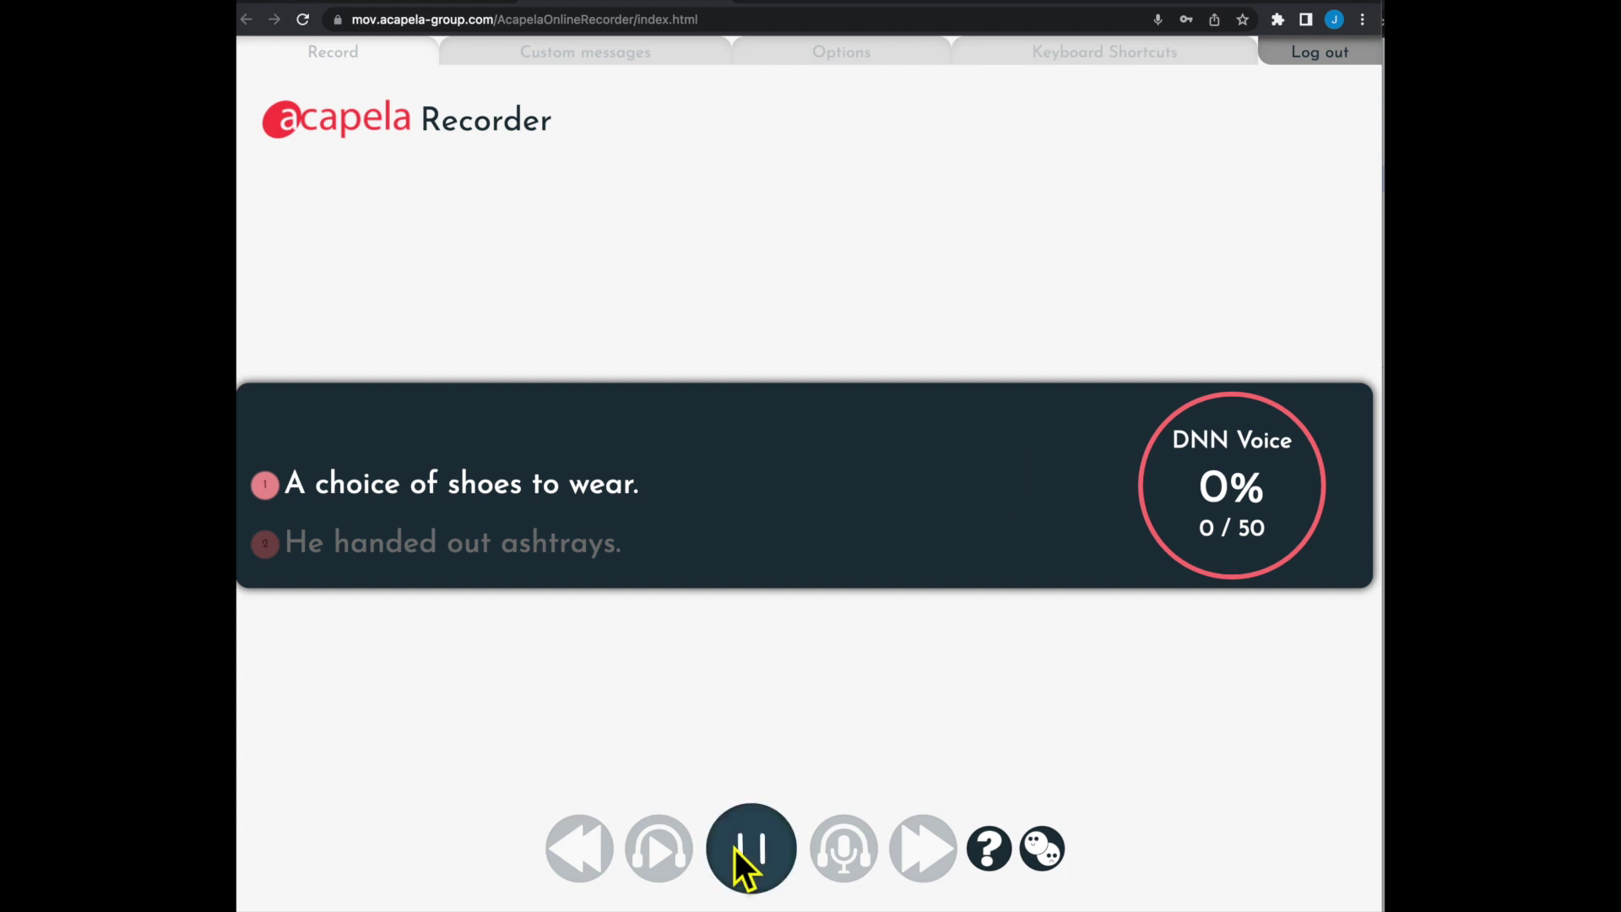
pyautogui.click(733, 845)
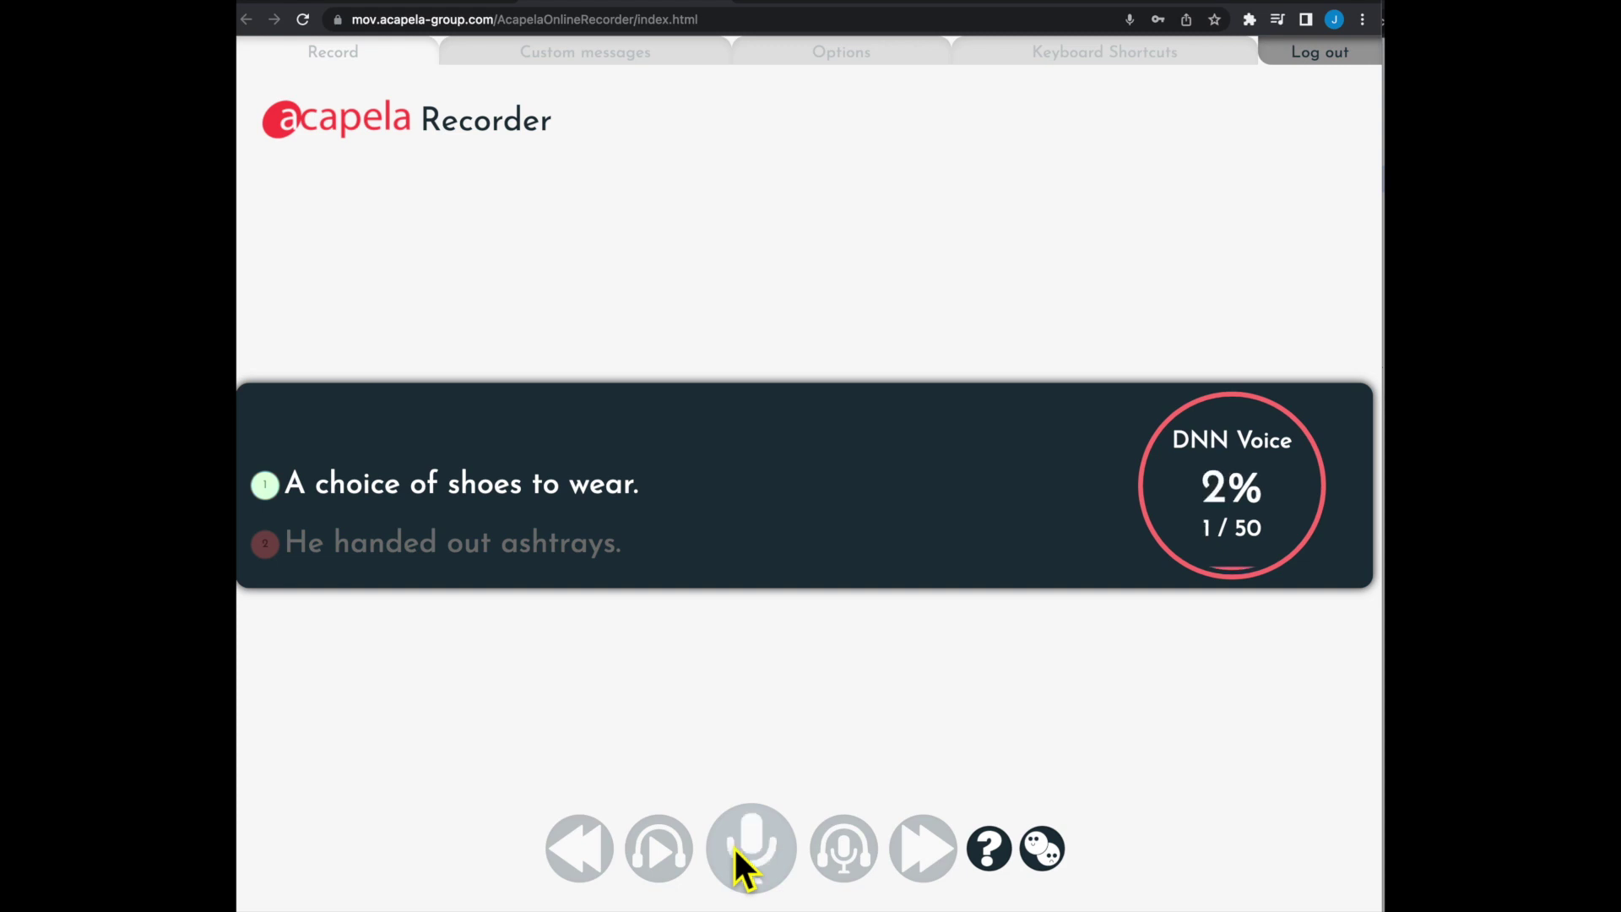
pyautogui.click(735, 848)
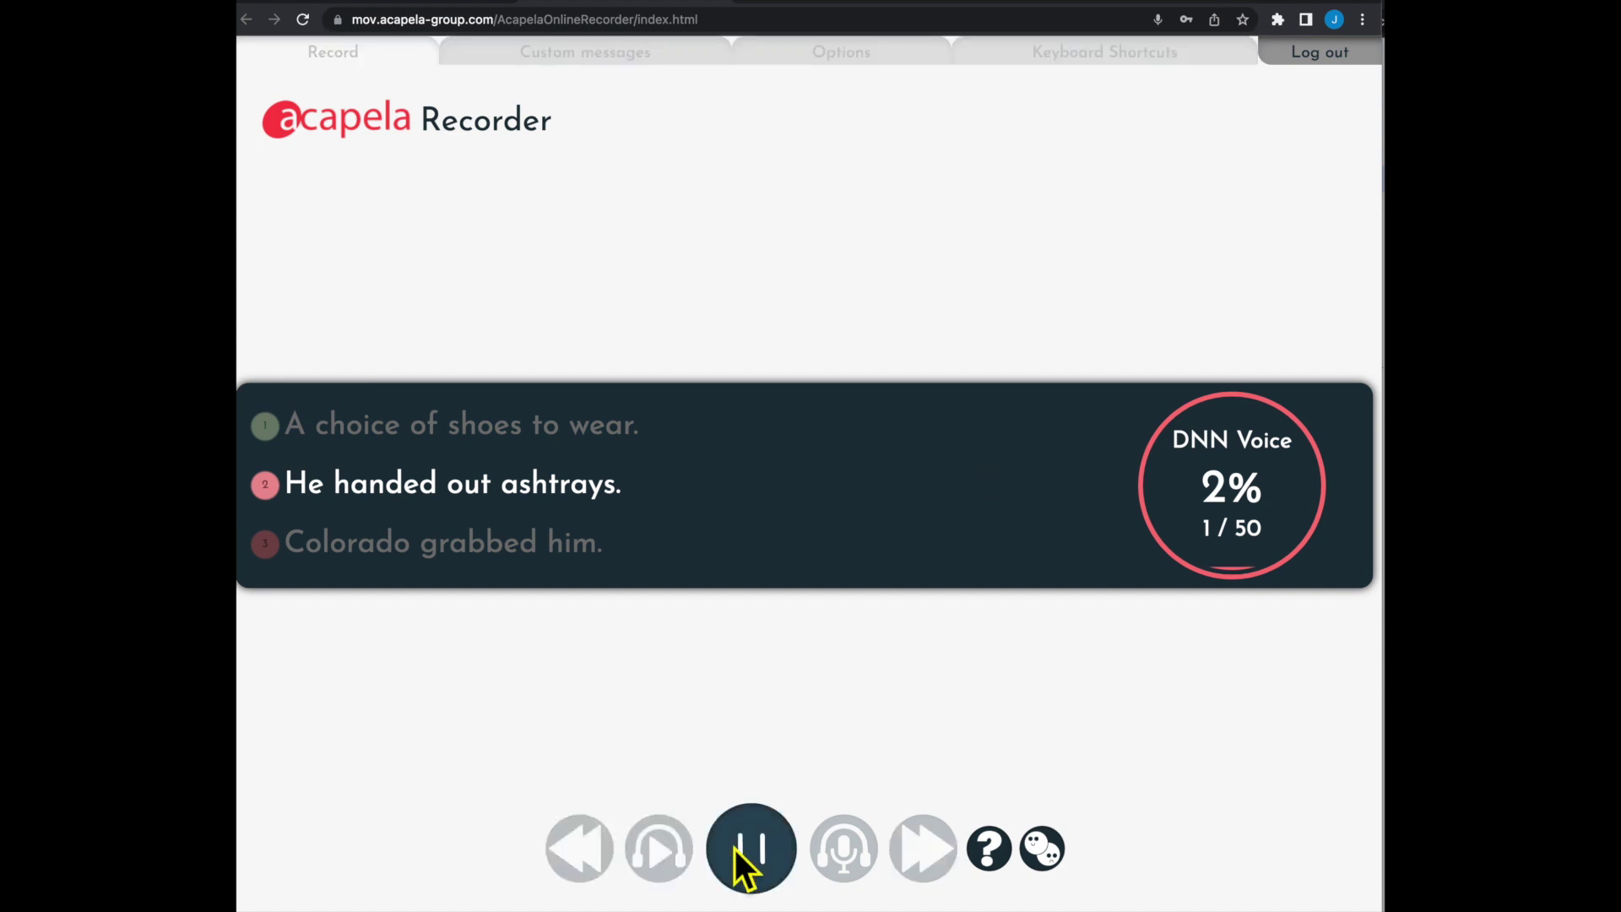
pyautogui.click(733, 844)
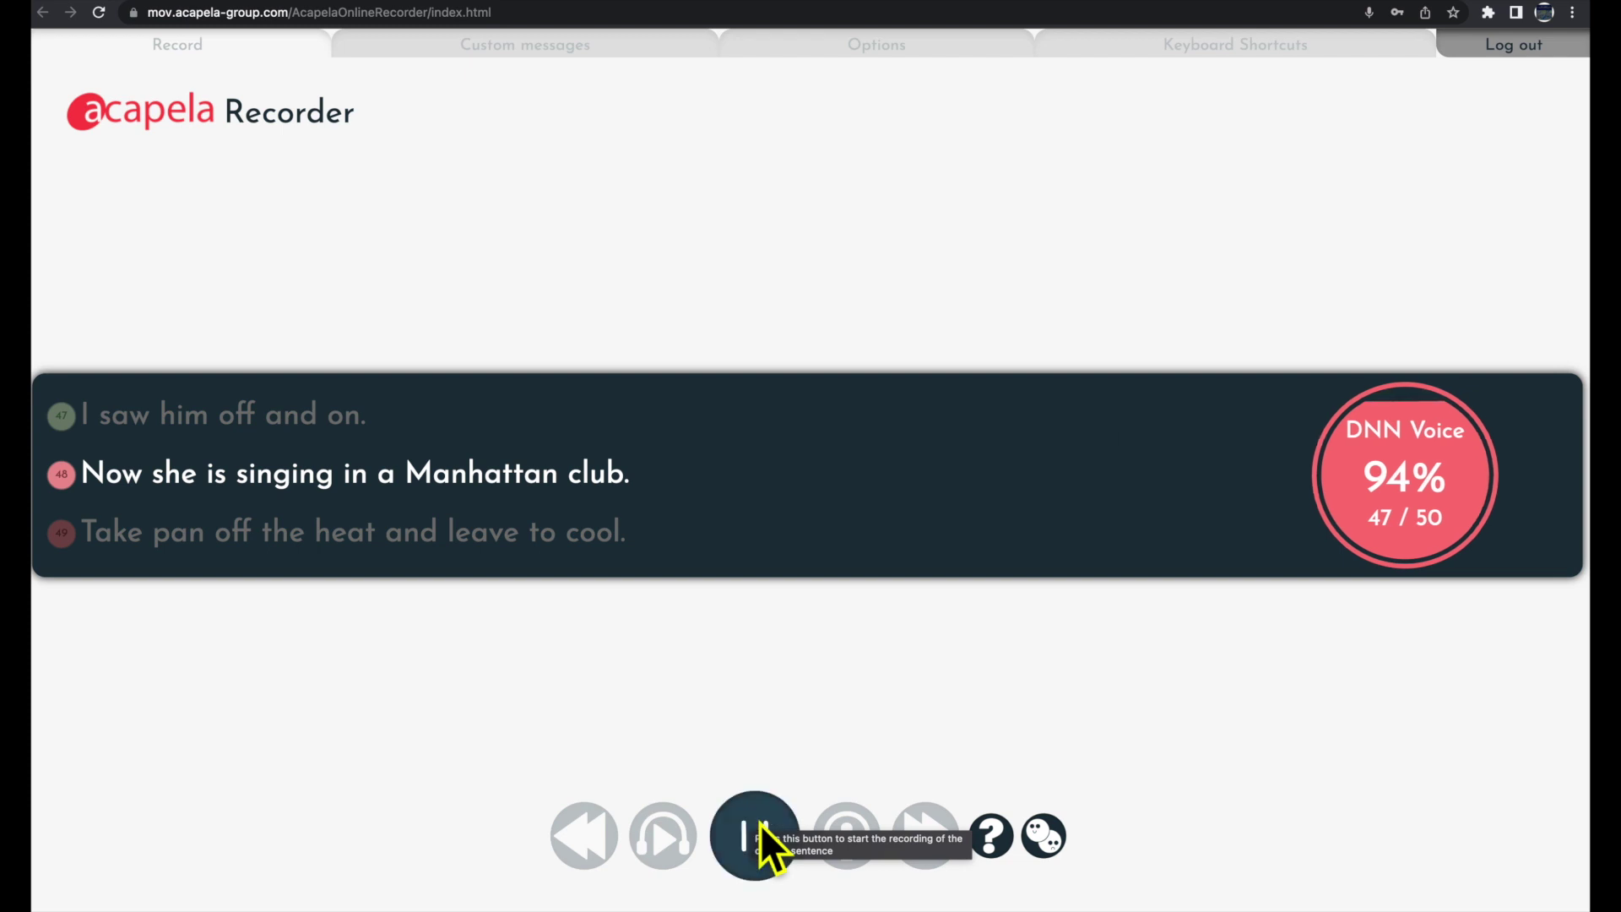
# Step: Finish recording sentences 48, 49 and 50 to reach 50 of 50
pyautogui.click(759, 824)
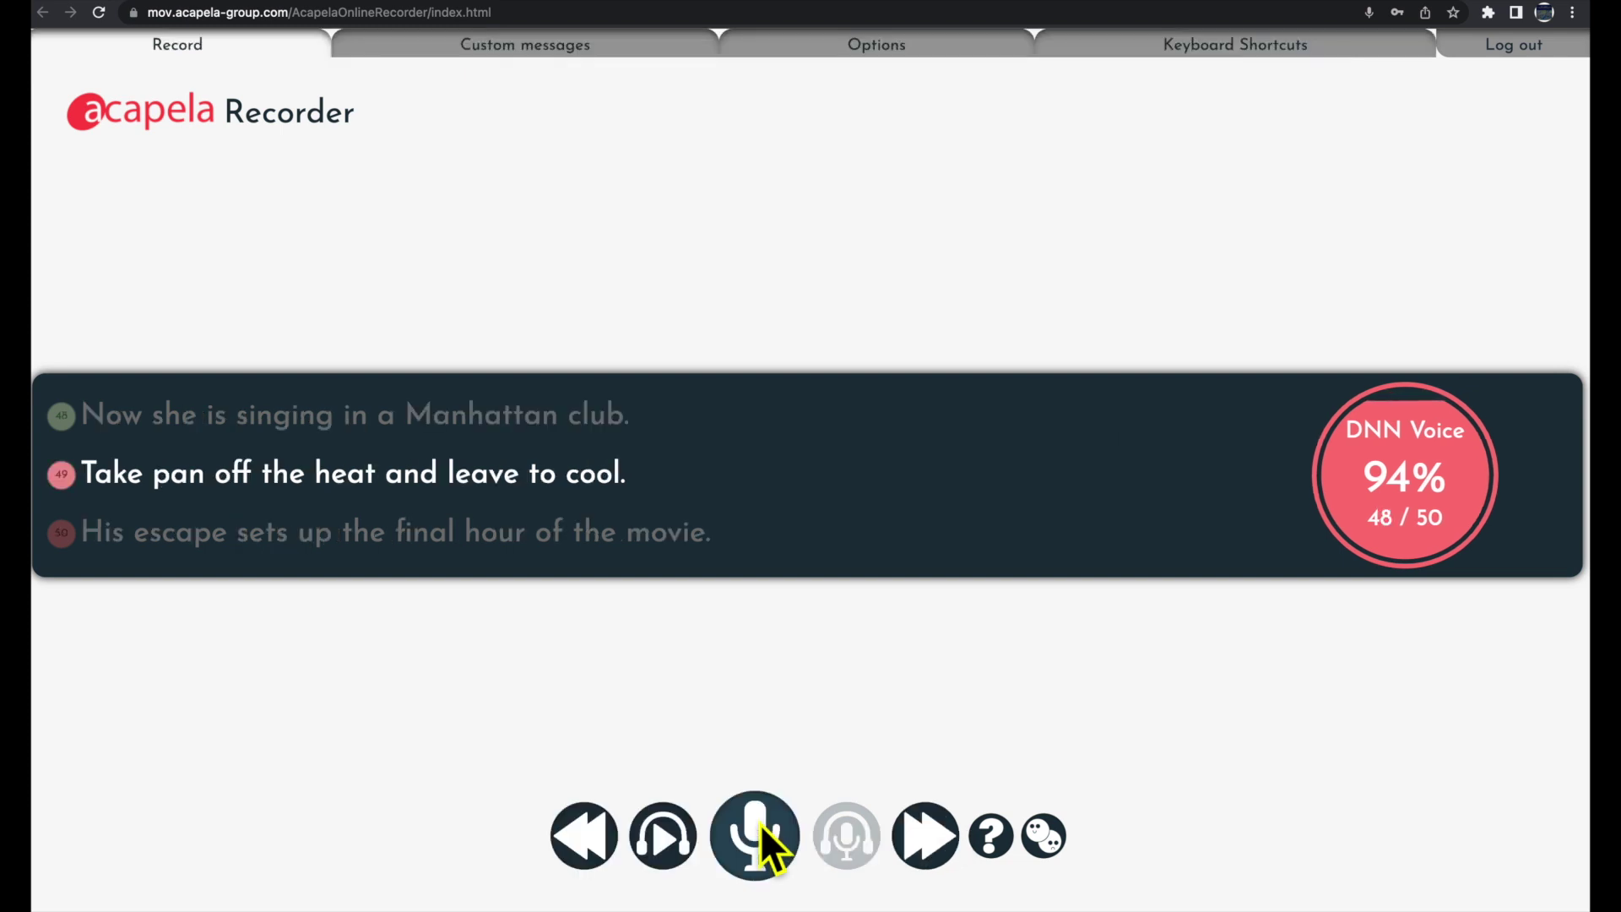
pyautogui.click(760, 824)
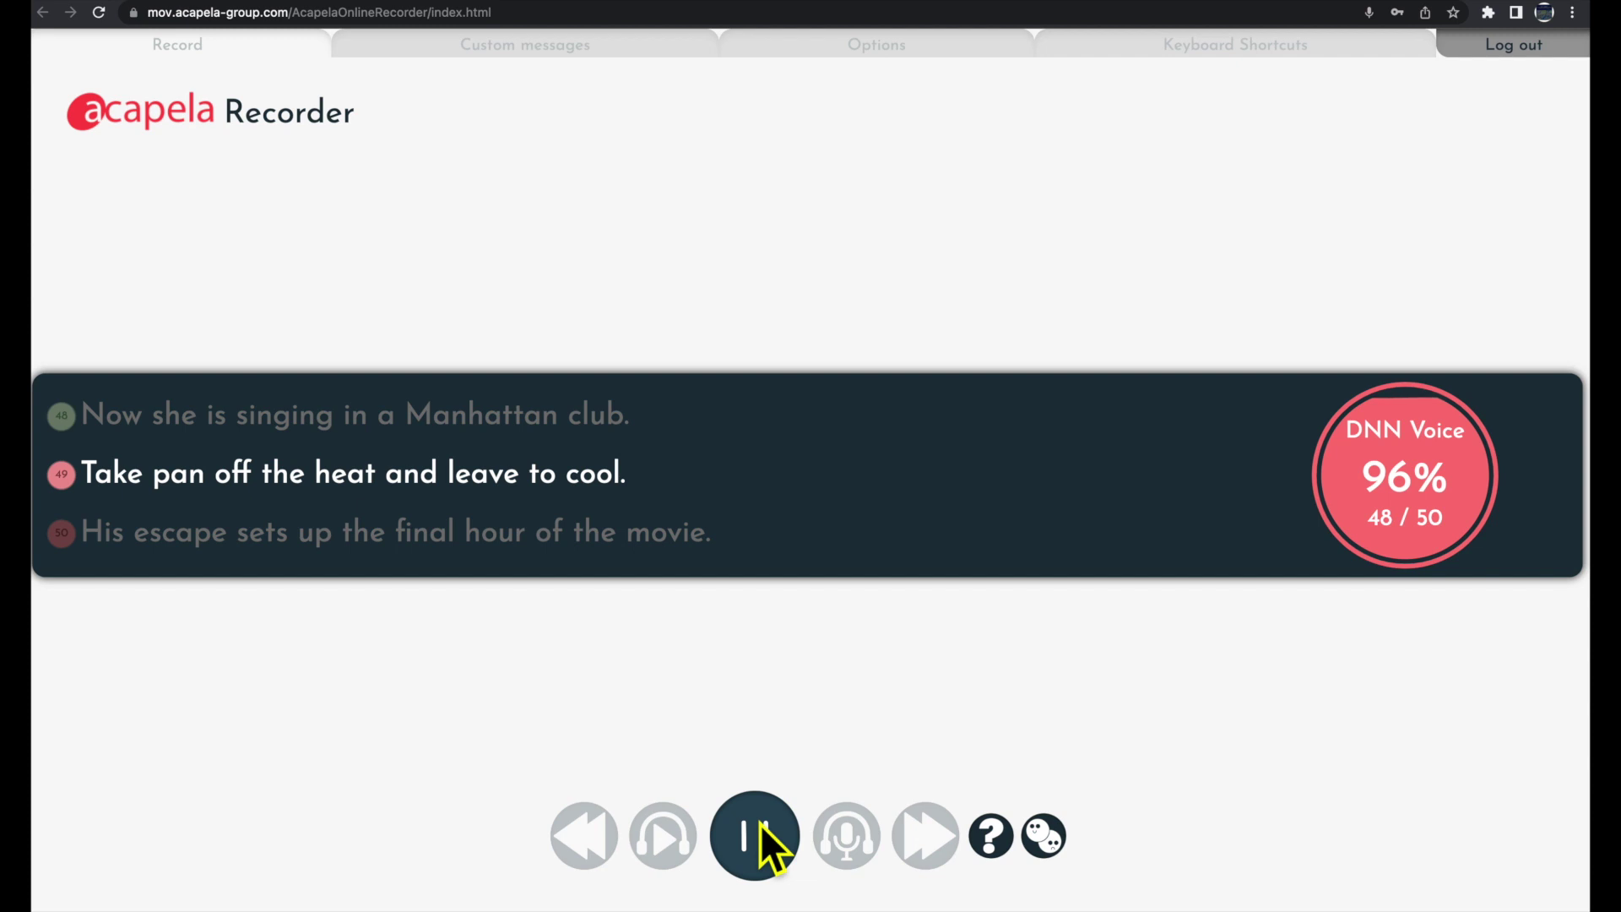
pyautogui.click(759, 824)
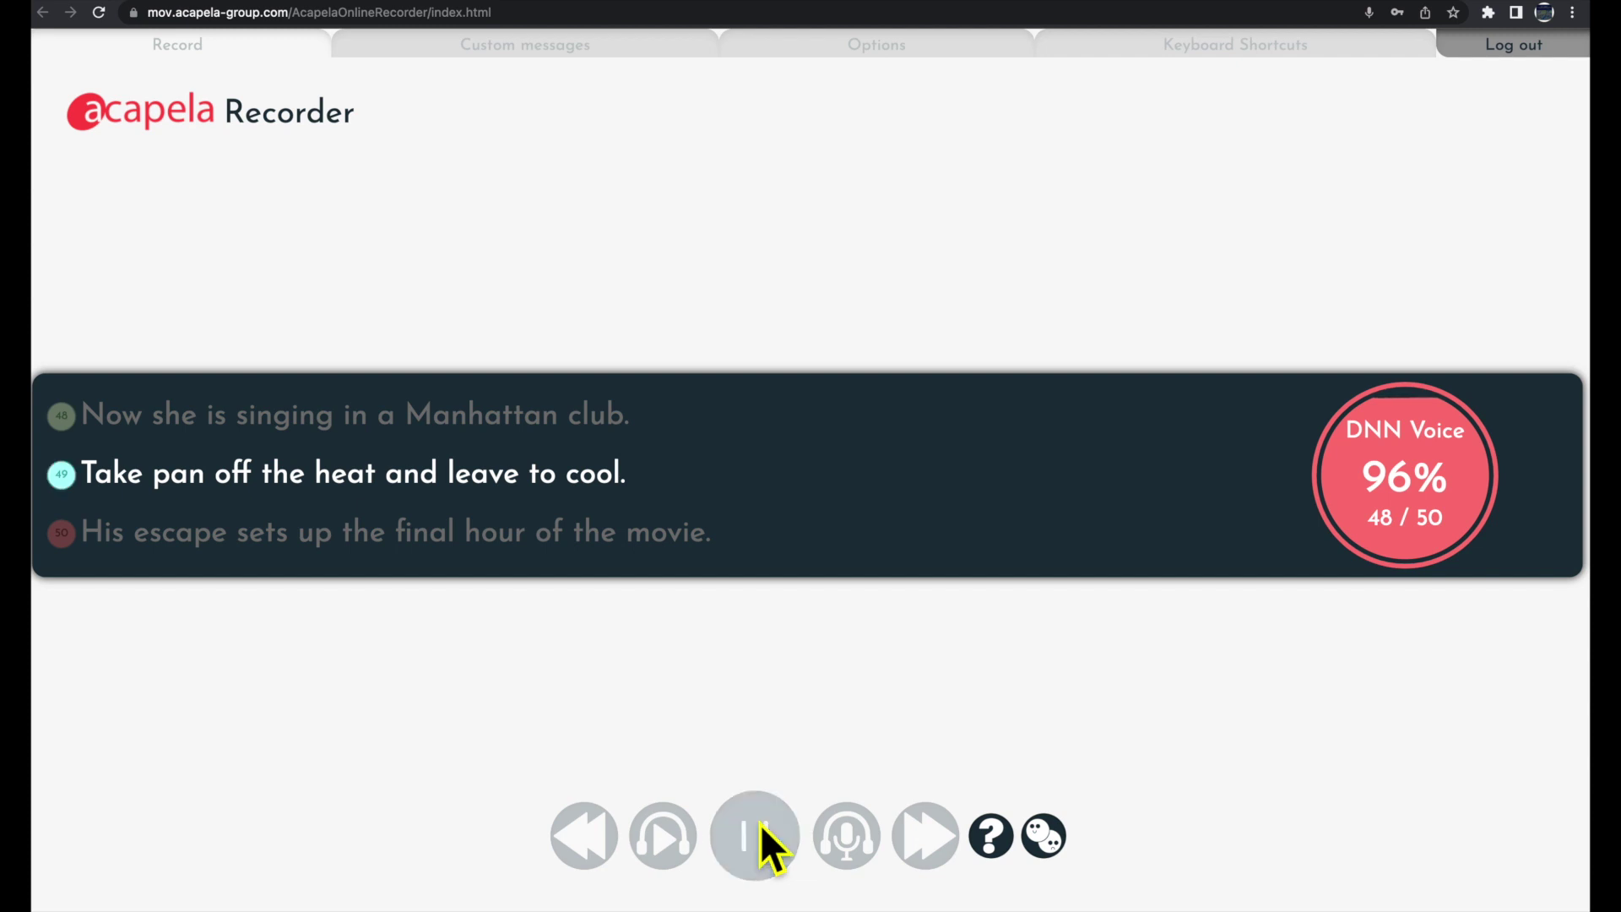
pyautogui.click(760, 824)
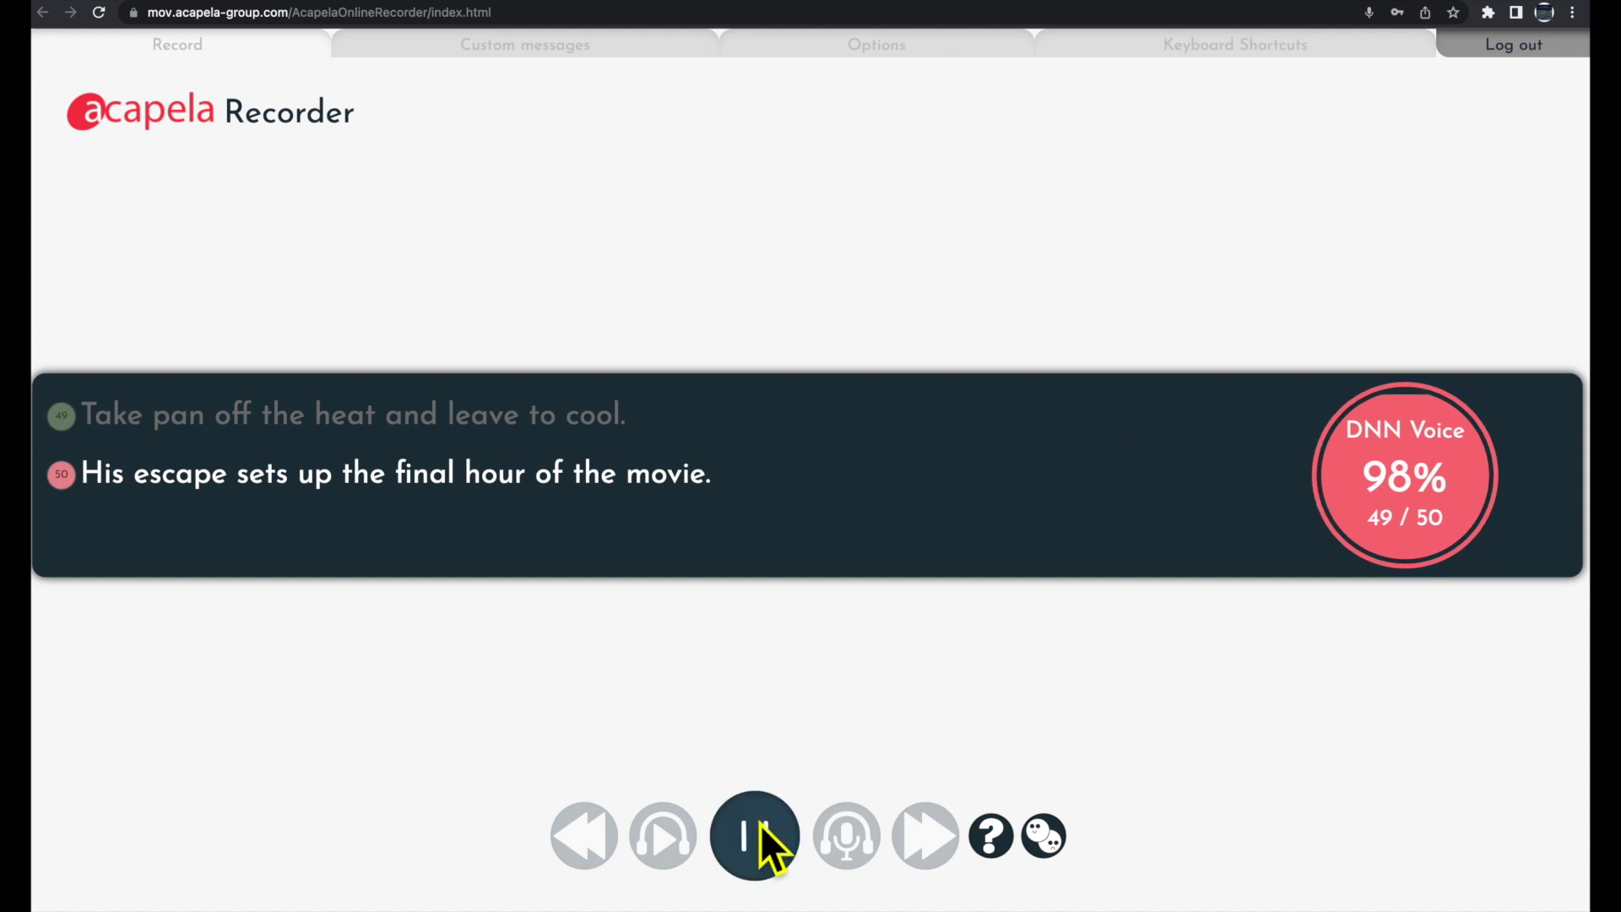
pyautogui.click(759, 823)
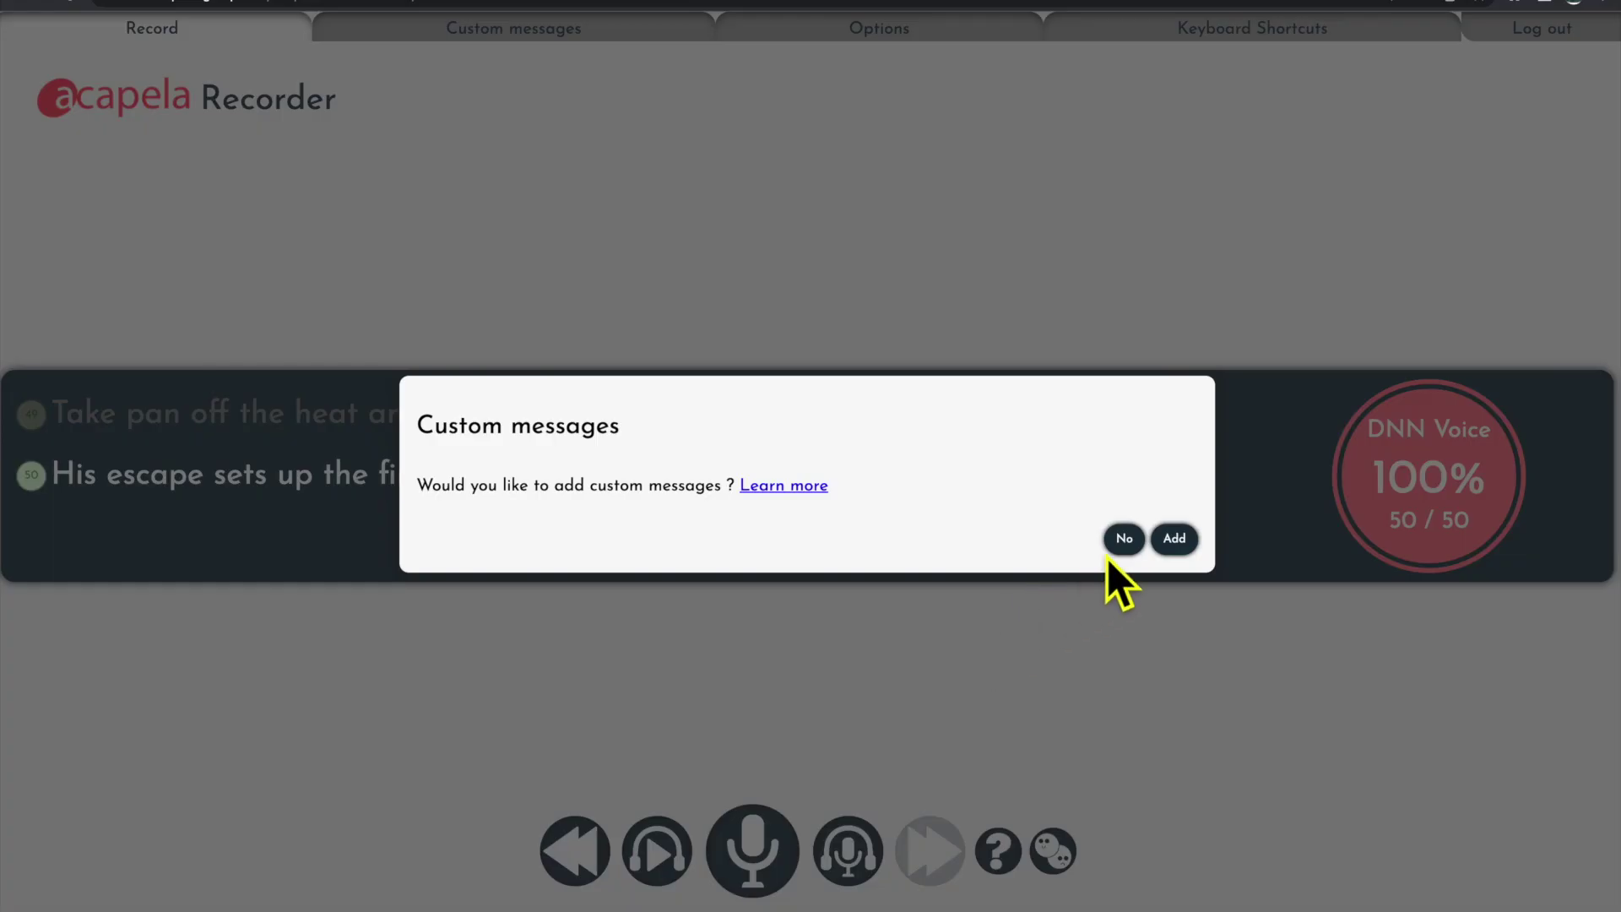
# Step: Decline custom messages, send and confirm the voice-creation request, then go to Listen
pyautogui.click(1140, 545)
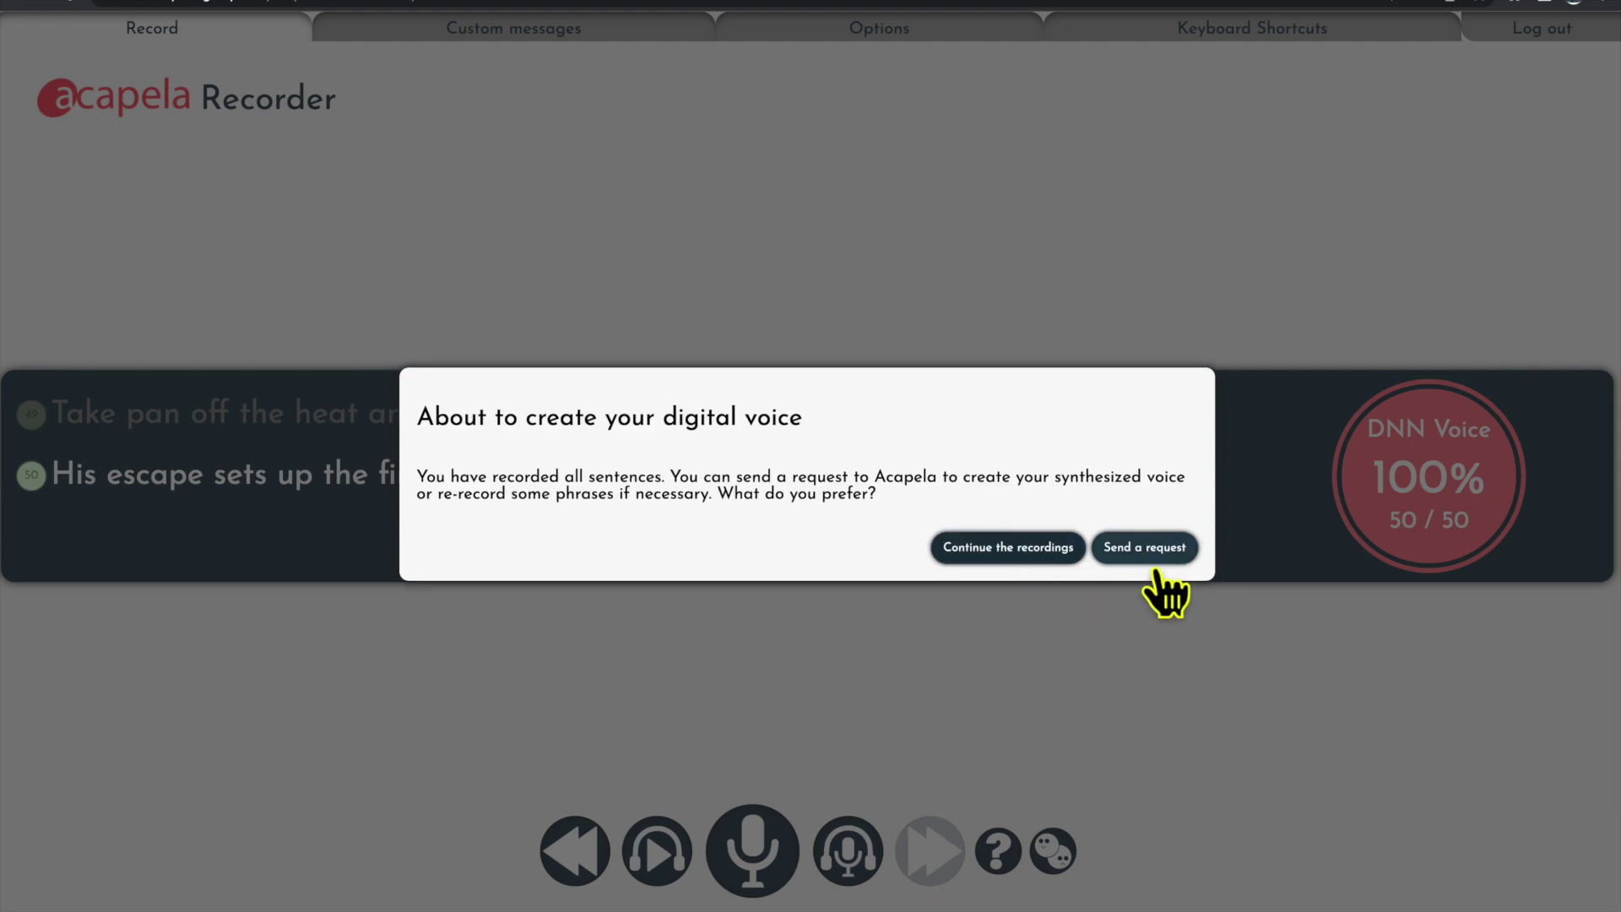
pyautogui.click(1148, 549)
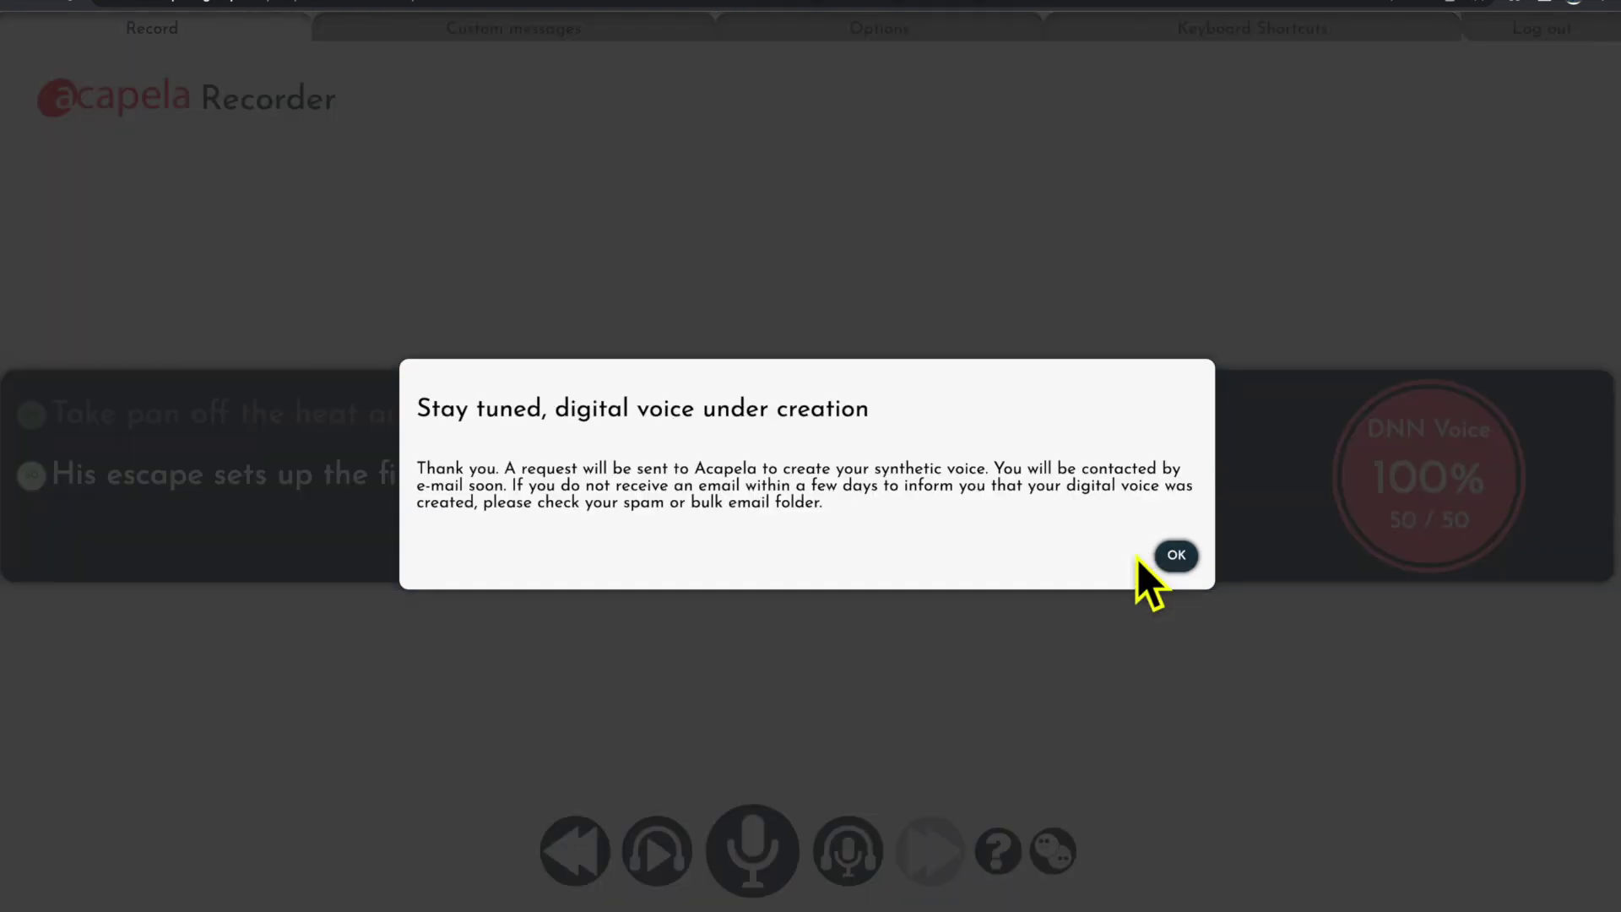
pyautogui.click(1190, 567)
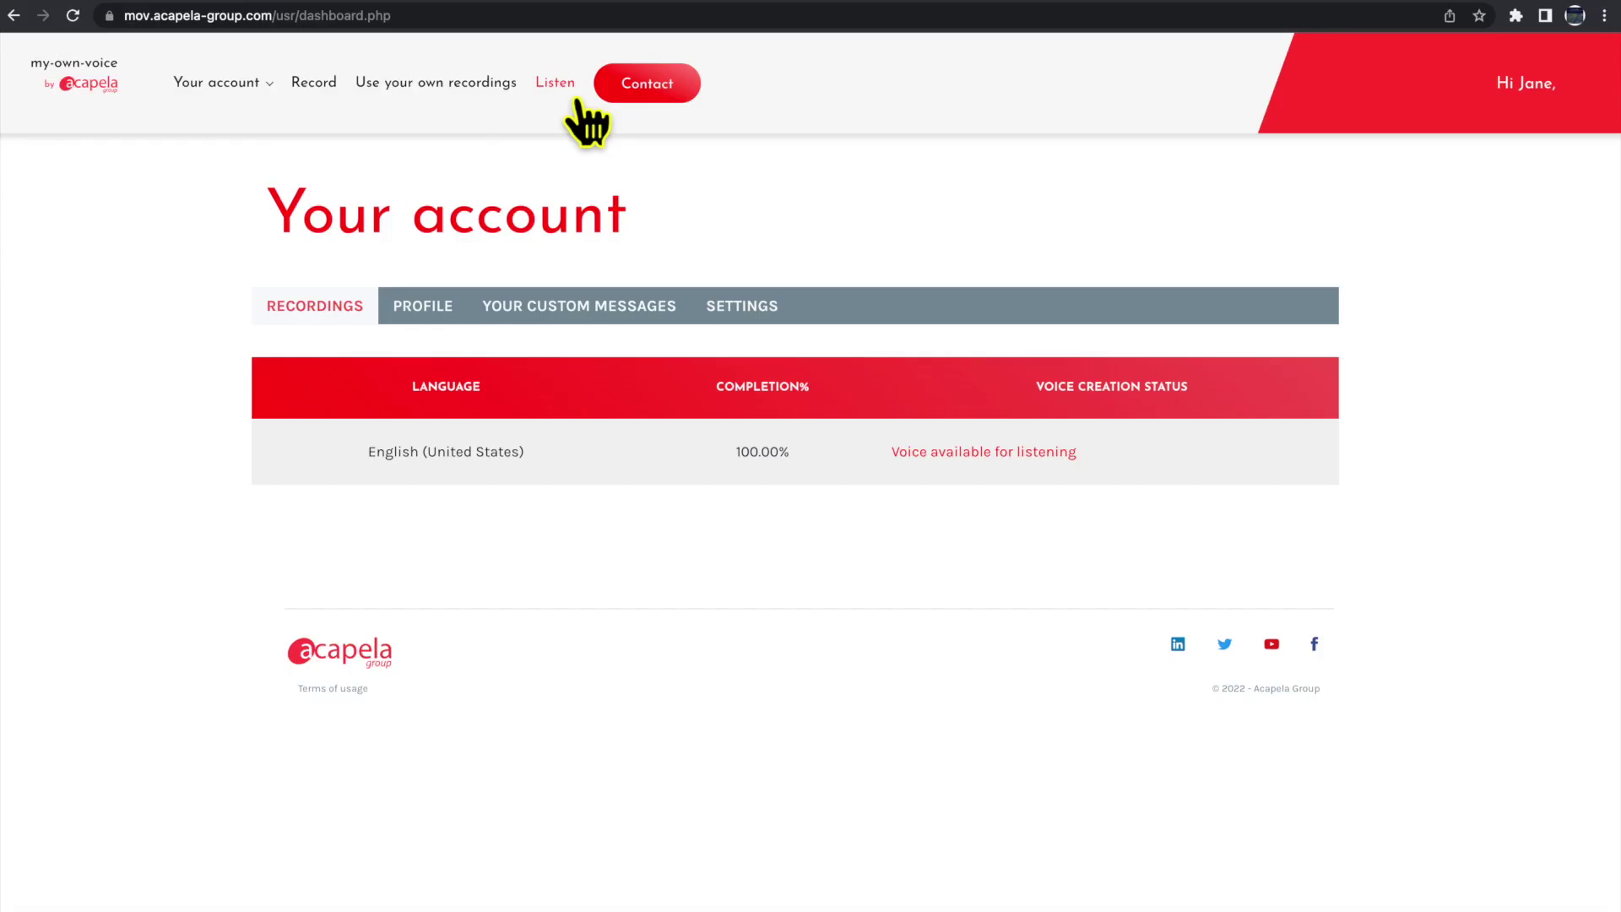
pyautogui.click(562, 87)
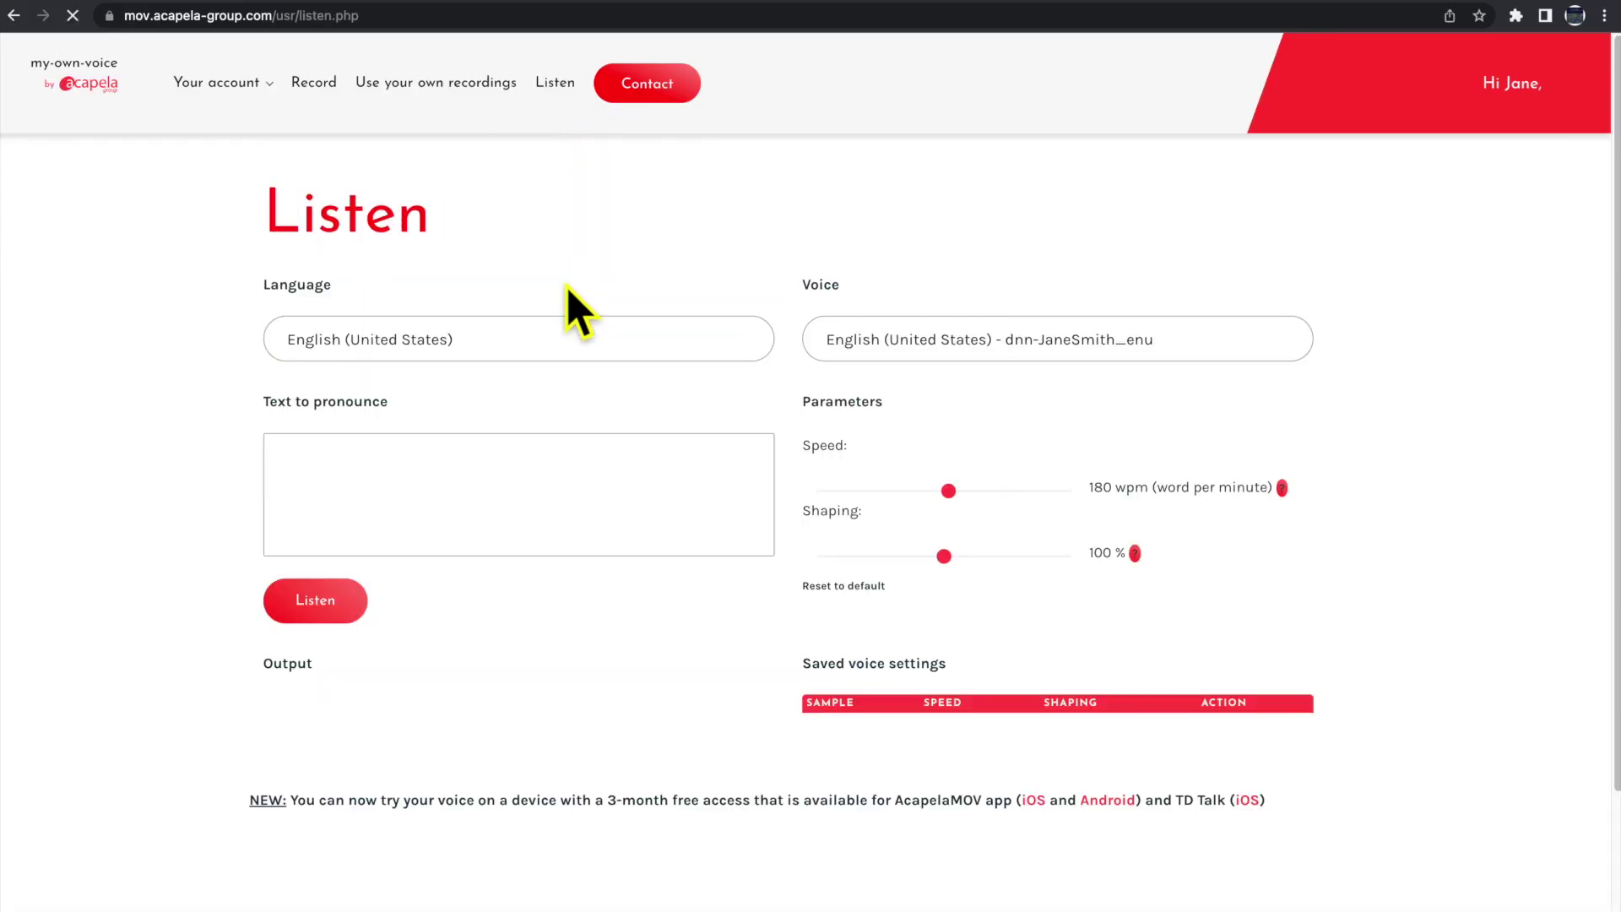
# Step: Have the custom voice speak 'This is how my Acapela voice sounds now'
pyautogui.click(453, 477)
pyautogui.write('This is ')
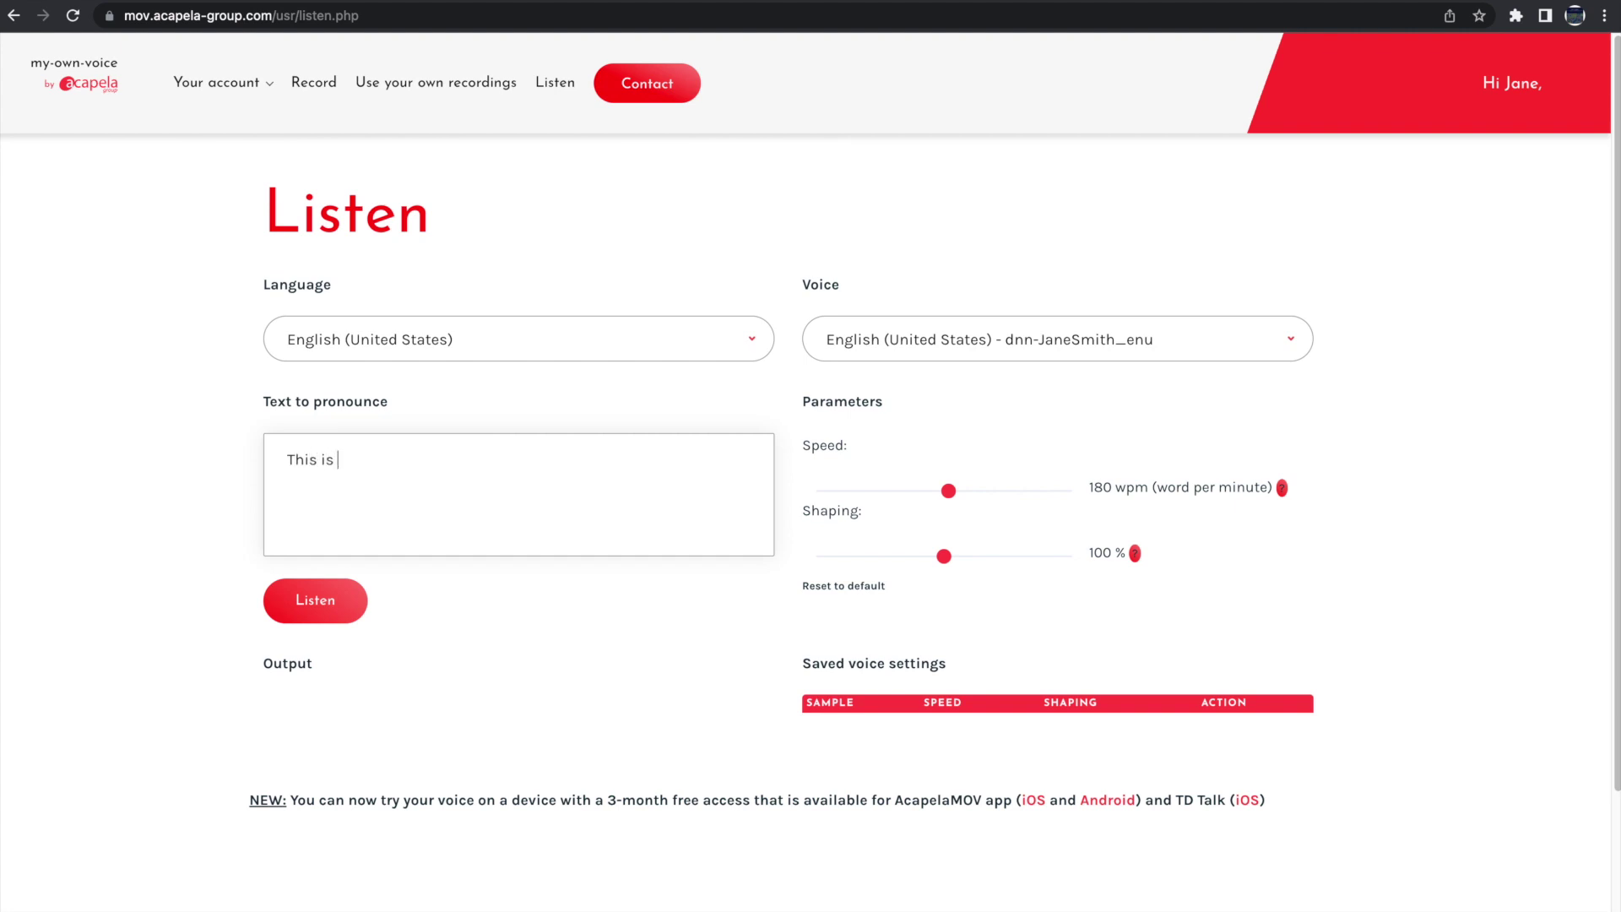
pyautogui.write('how my Acapela voice sound')
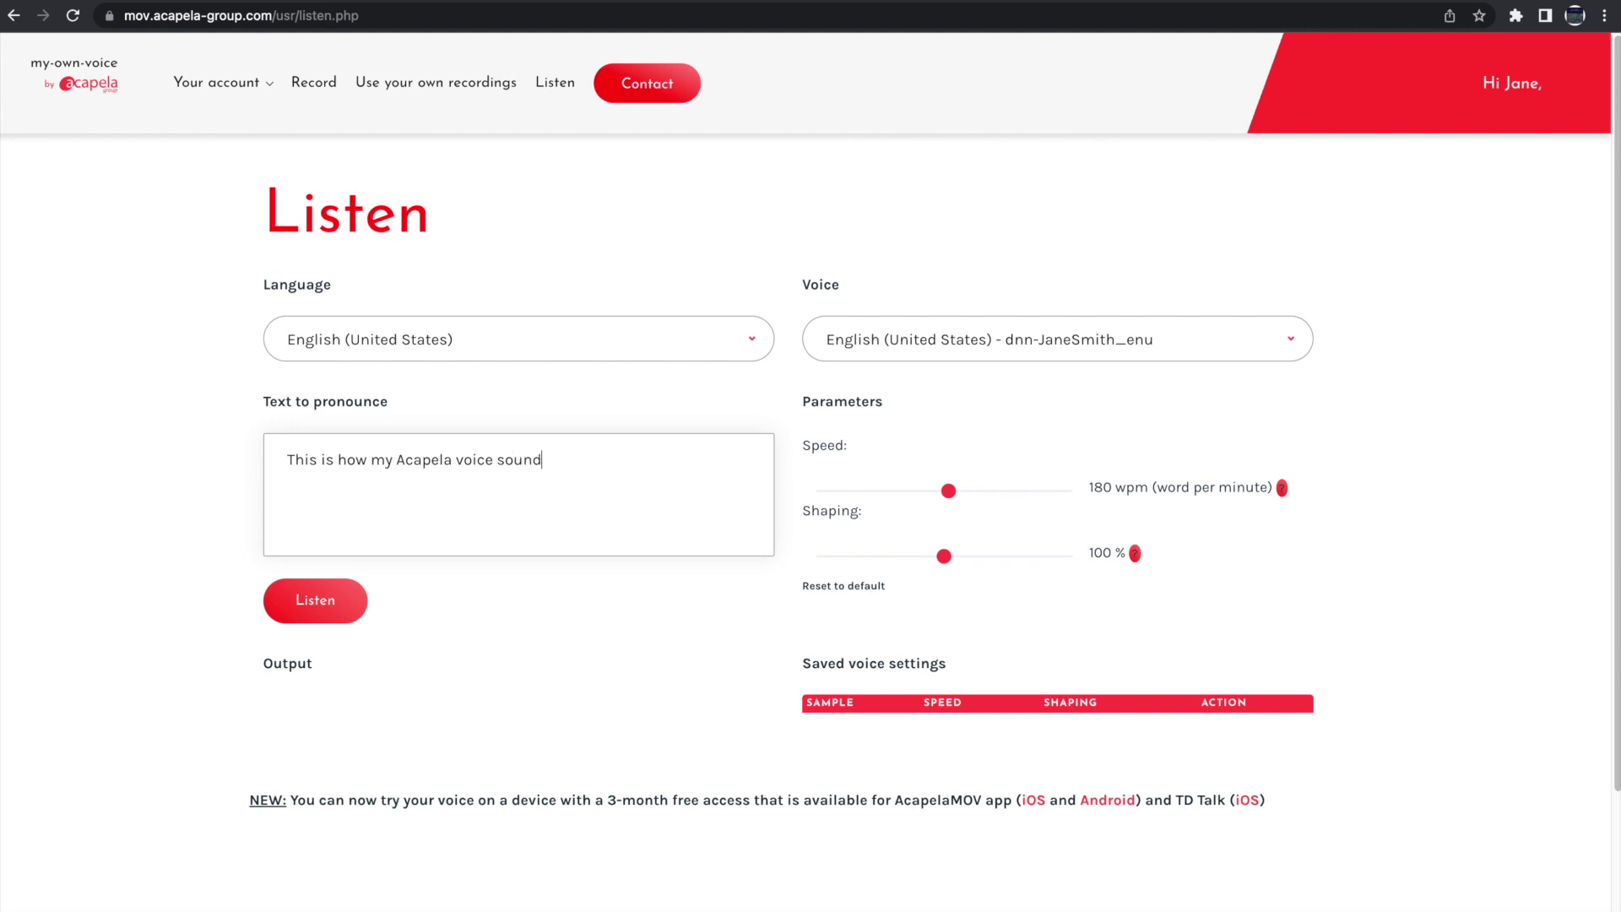
pyautogui.write('s now')
pyautogui.click(326, 608)
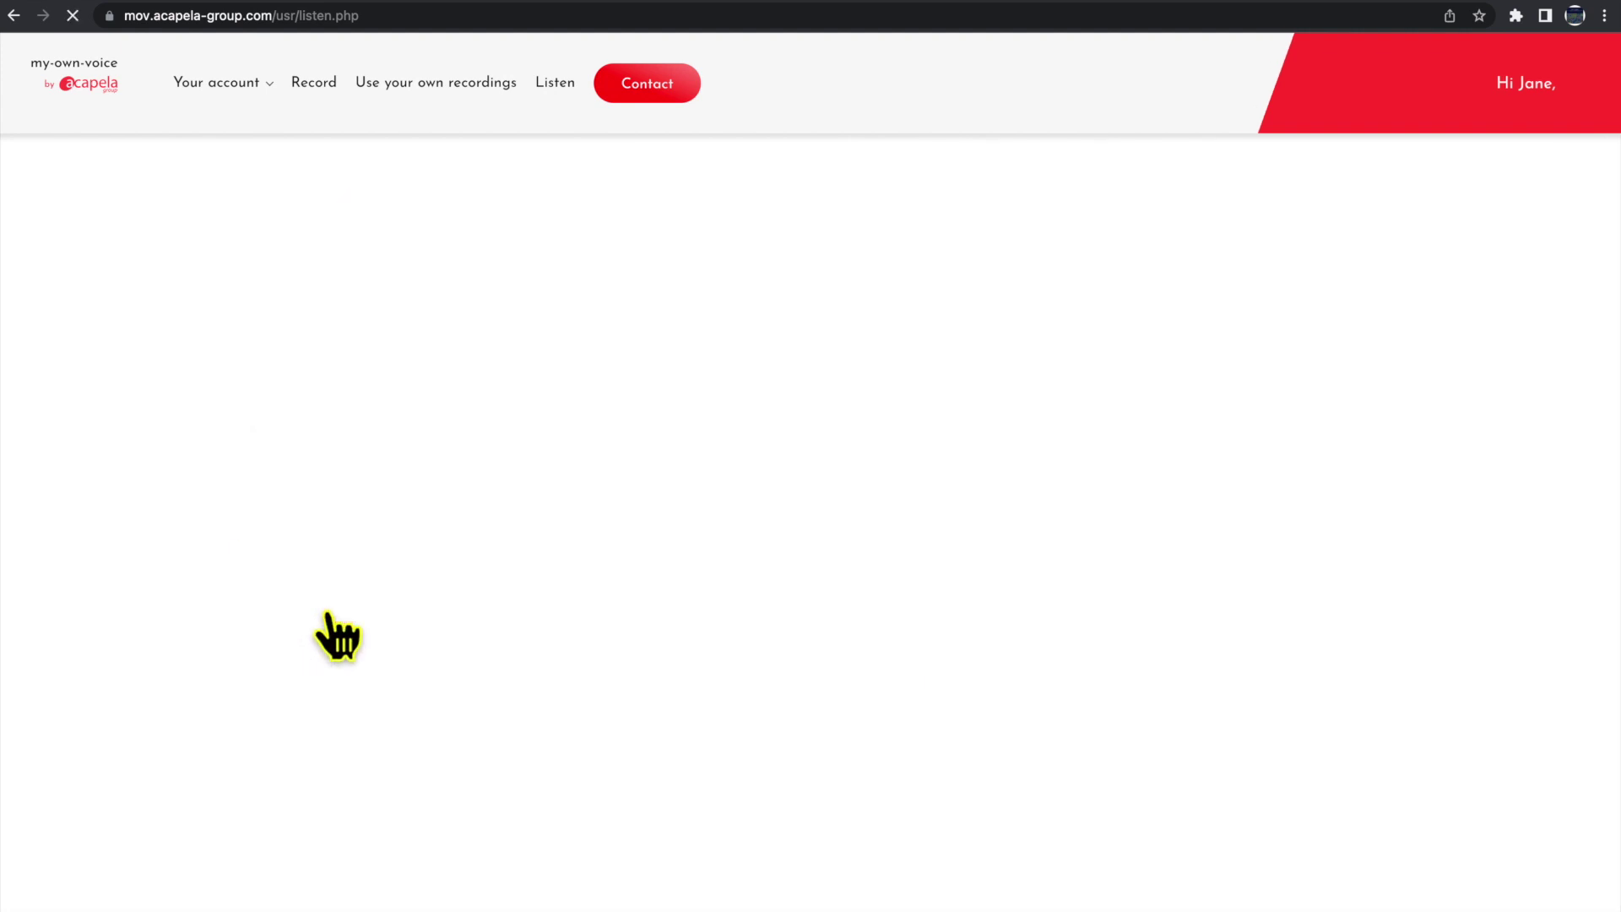